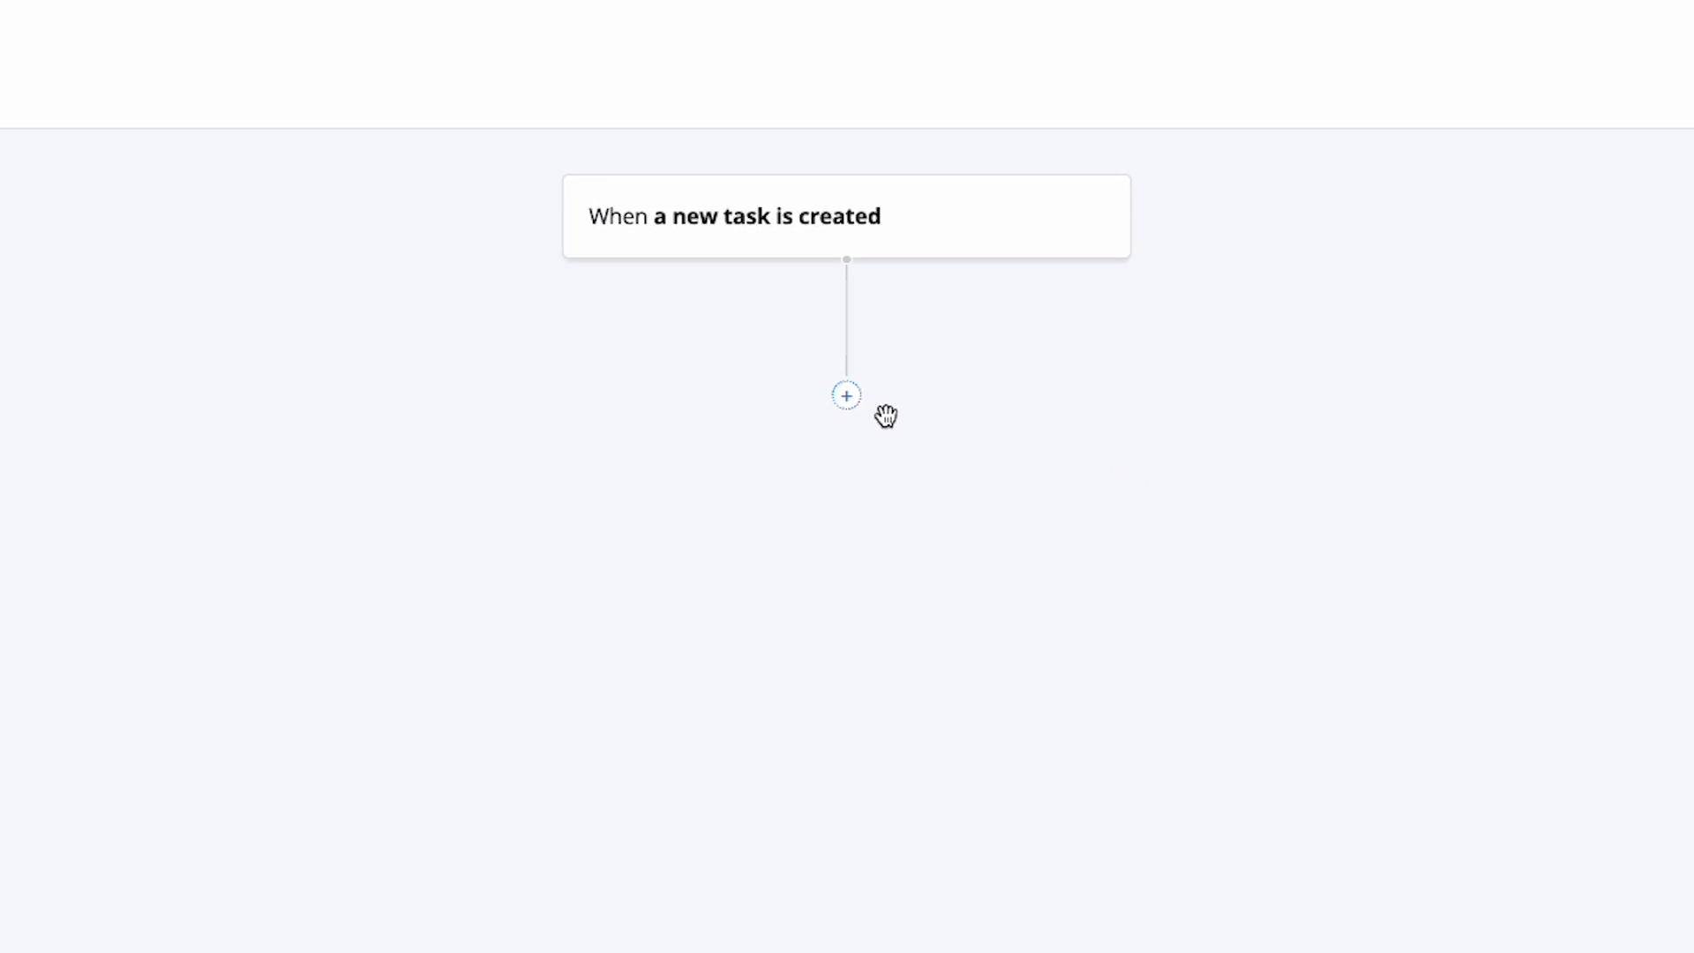
Add a condition testing whether Contract Value is greater than 50,000
left_click(845, 396)
left_click(927, 487)
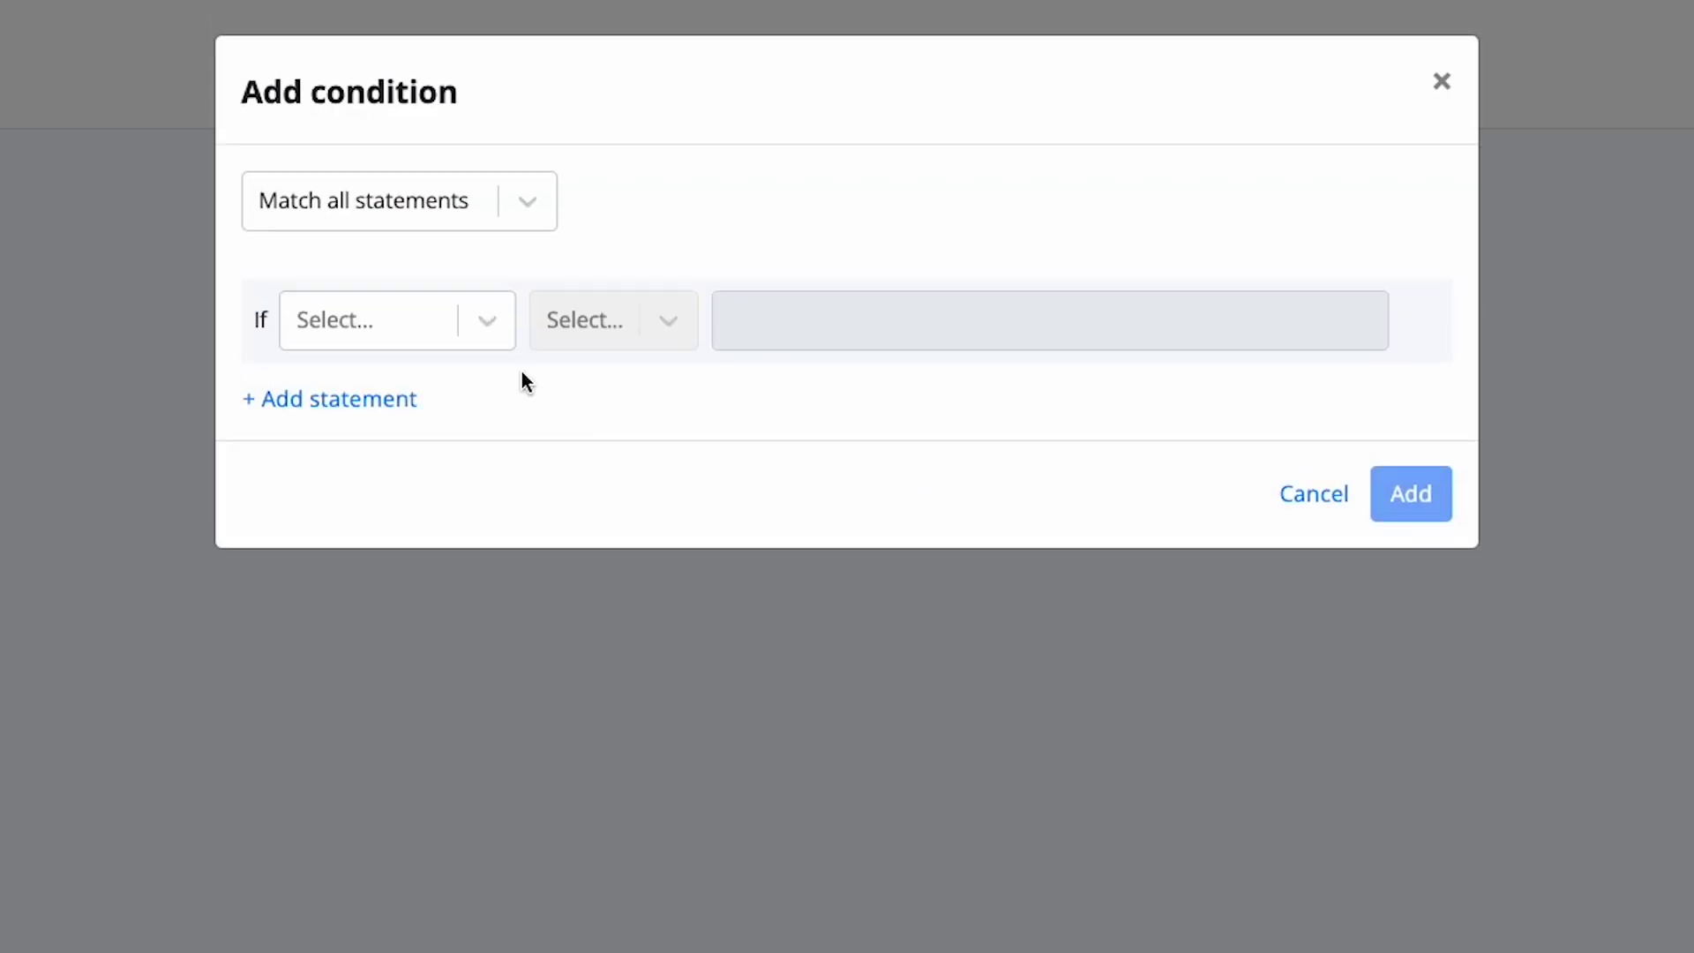
left_click(385, 318)
left_click(397, 512)
left_click(622, 321)
left_click(656, 511)
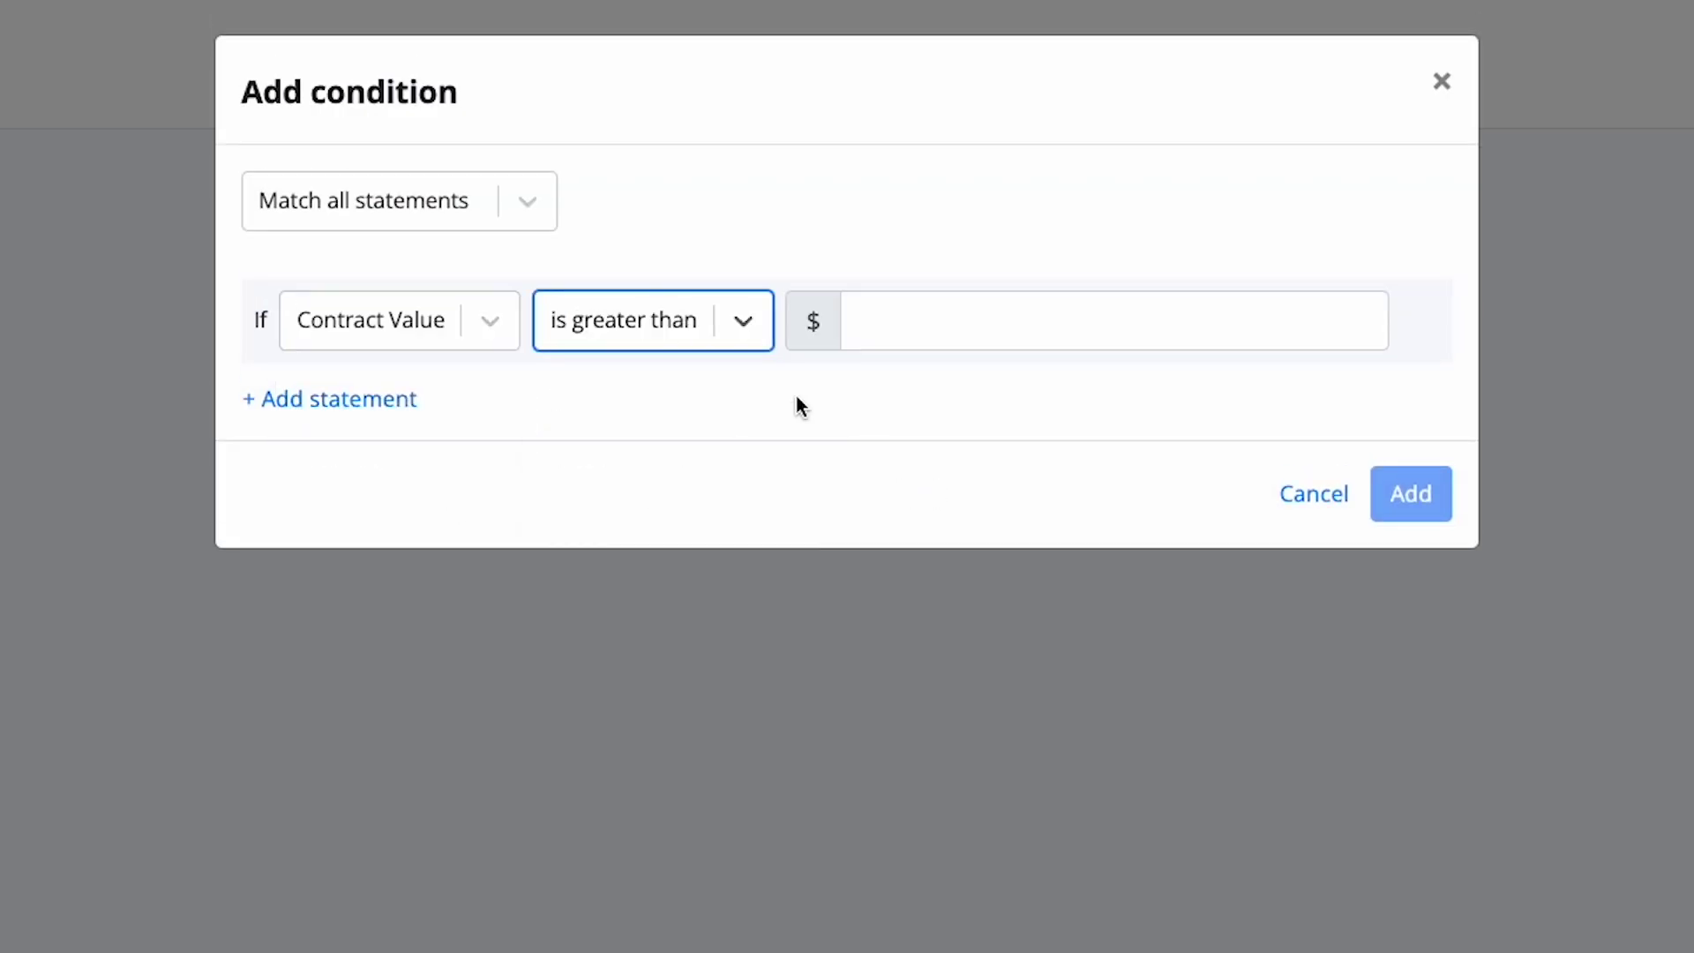
left_click(900, 327)
type("50,000")
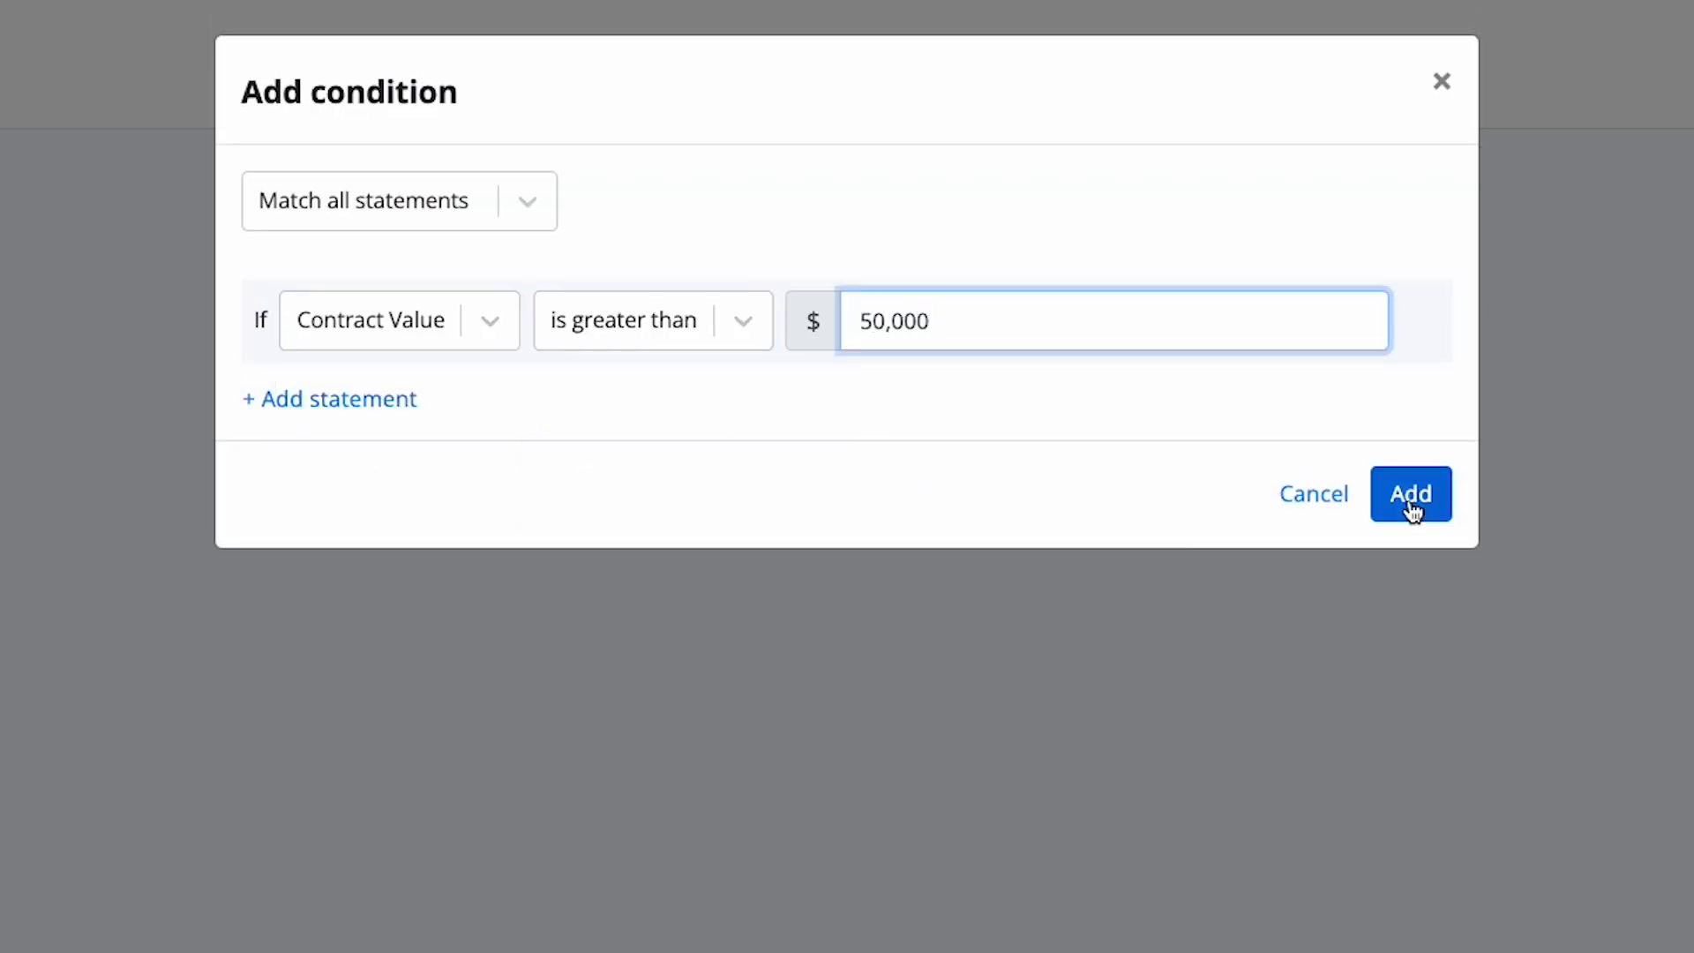
left_click(1412, 495)
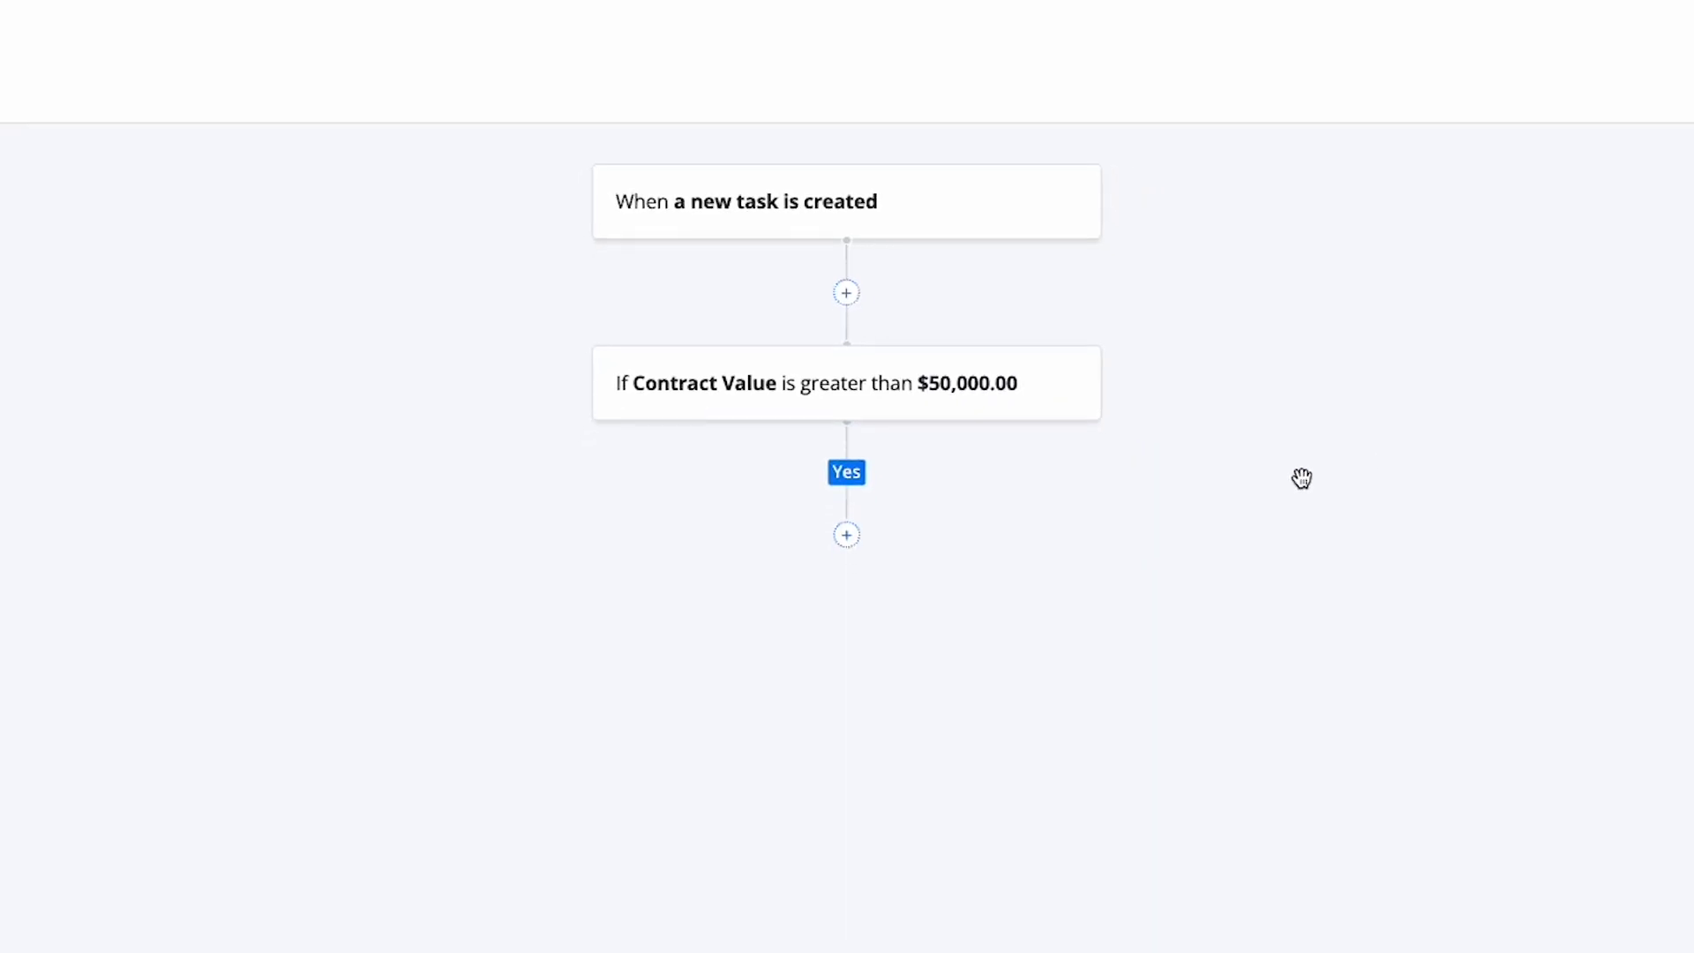
On the Yes branch, add an Approval 'Finance Approval' with details 'Could you review?' assigned to Finance
left_click(847, 535)
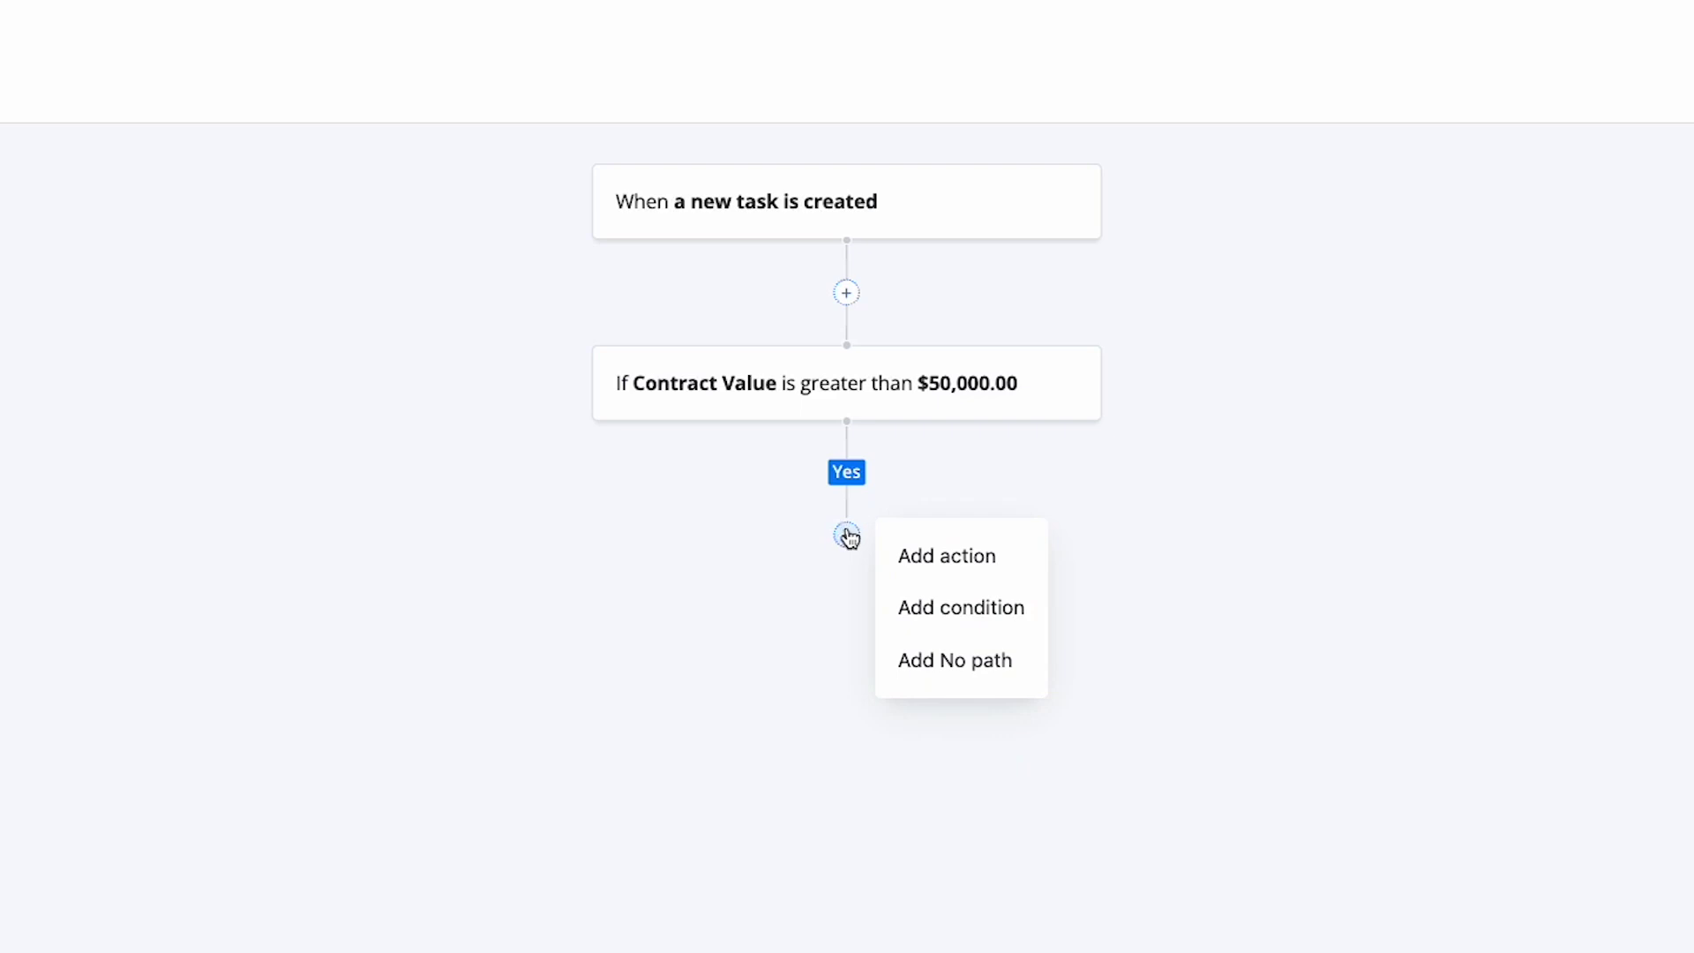
left_click(916, 556)
left_click(770, 437)
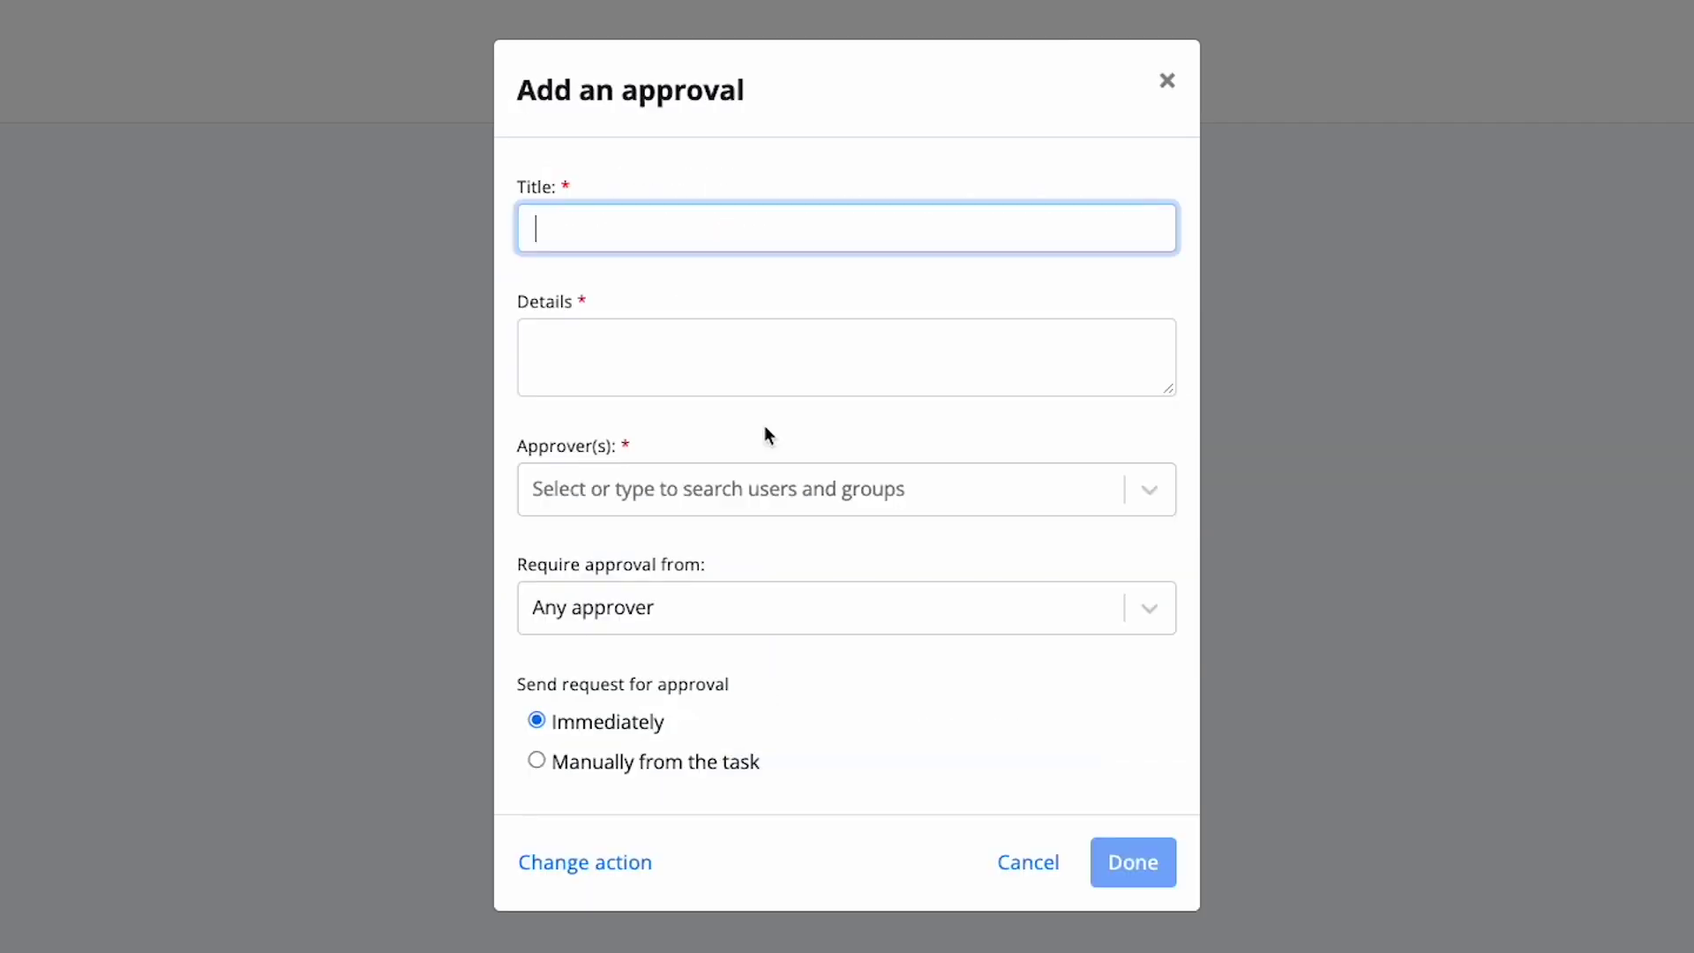
type("Finance Approval")
key("Tab")
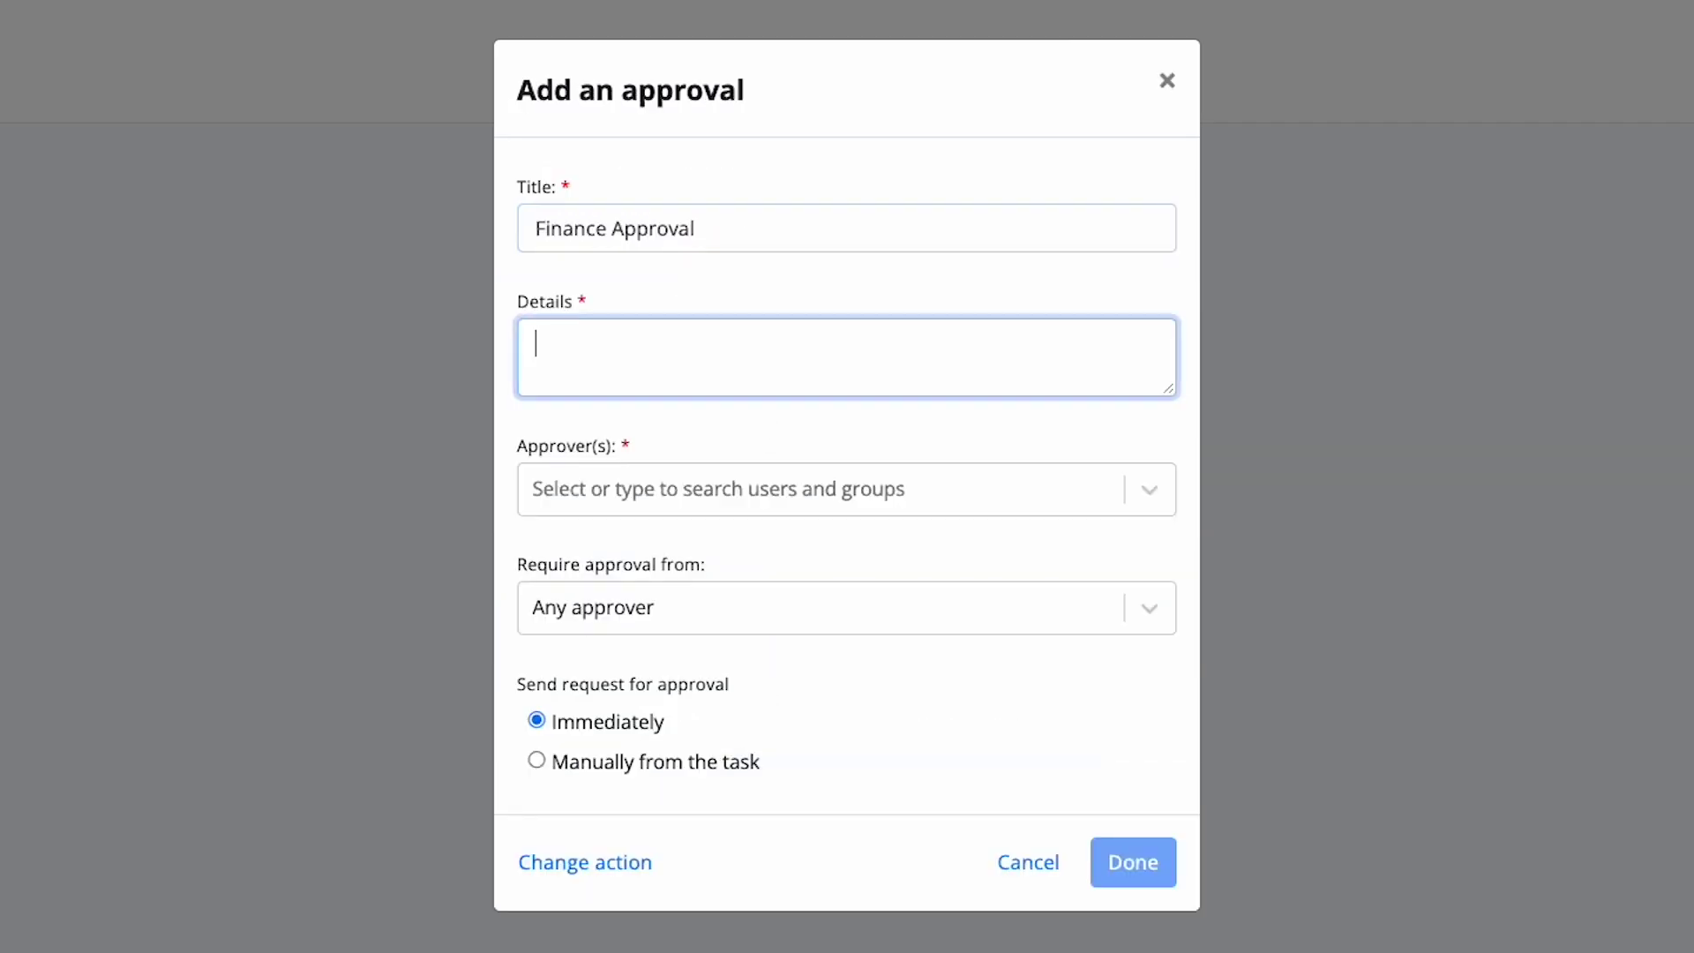
type("Could you review?")
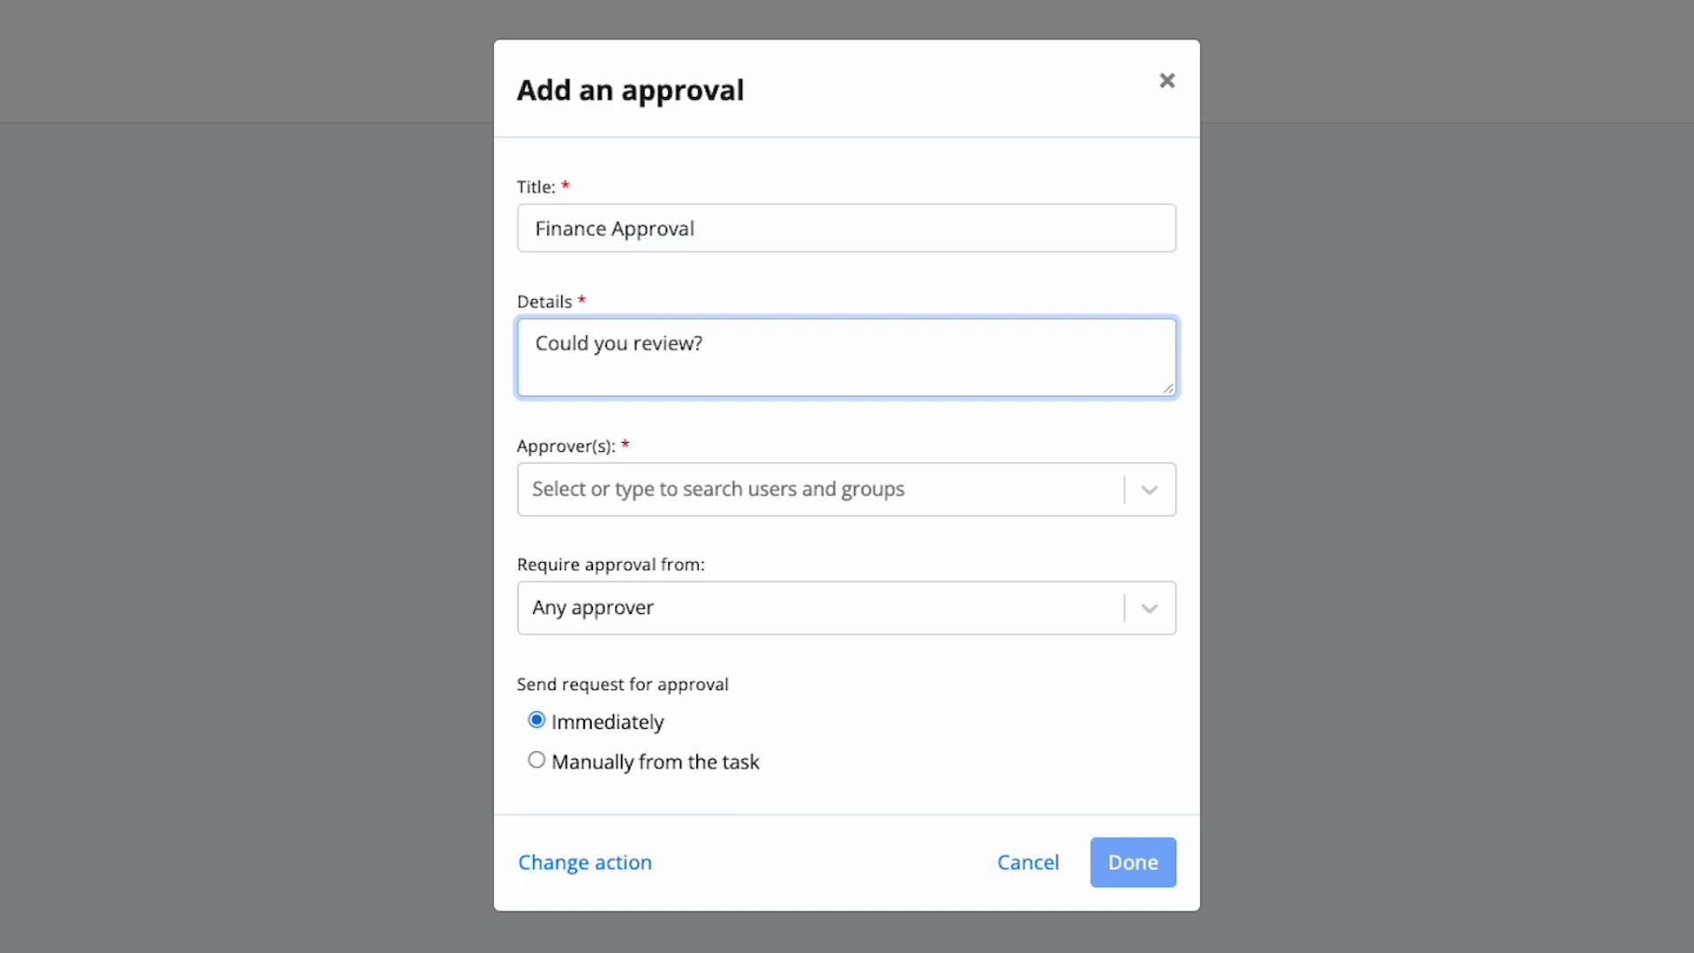
left_click(834, 486)
left_click(852, 577)
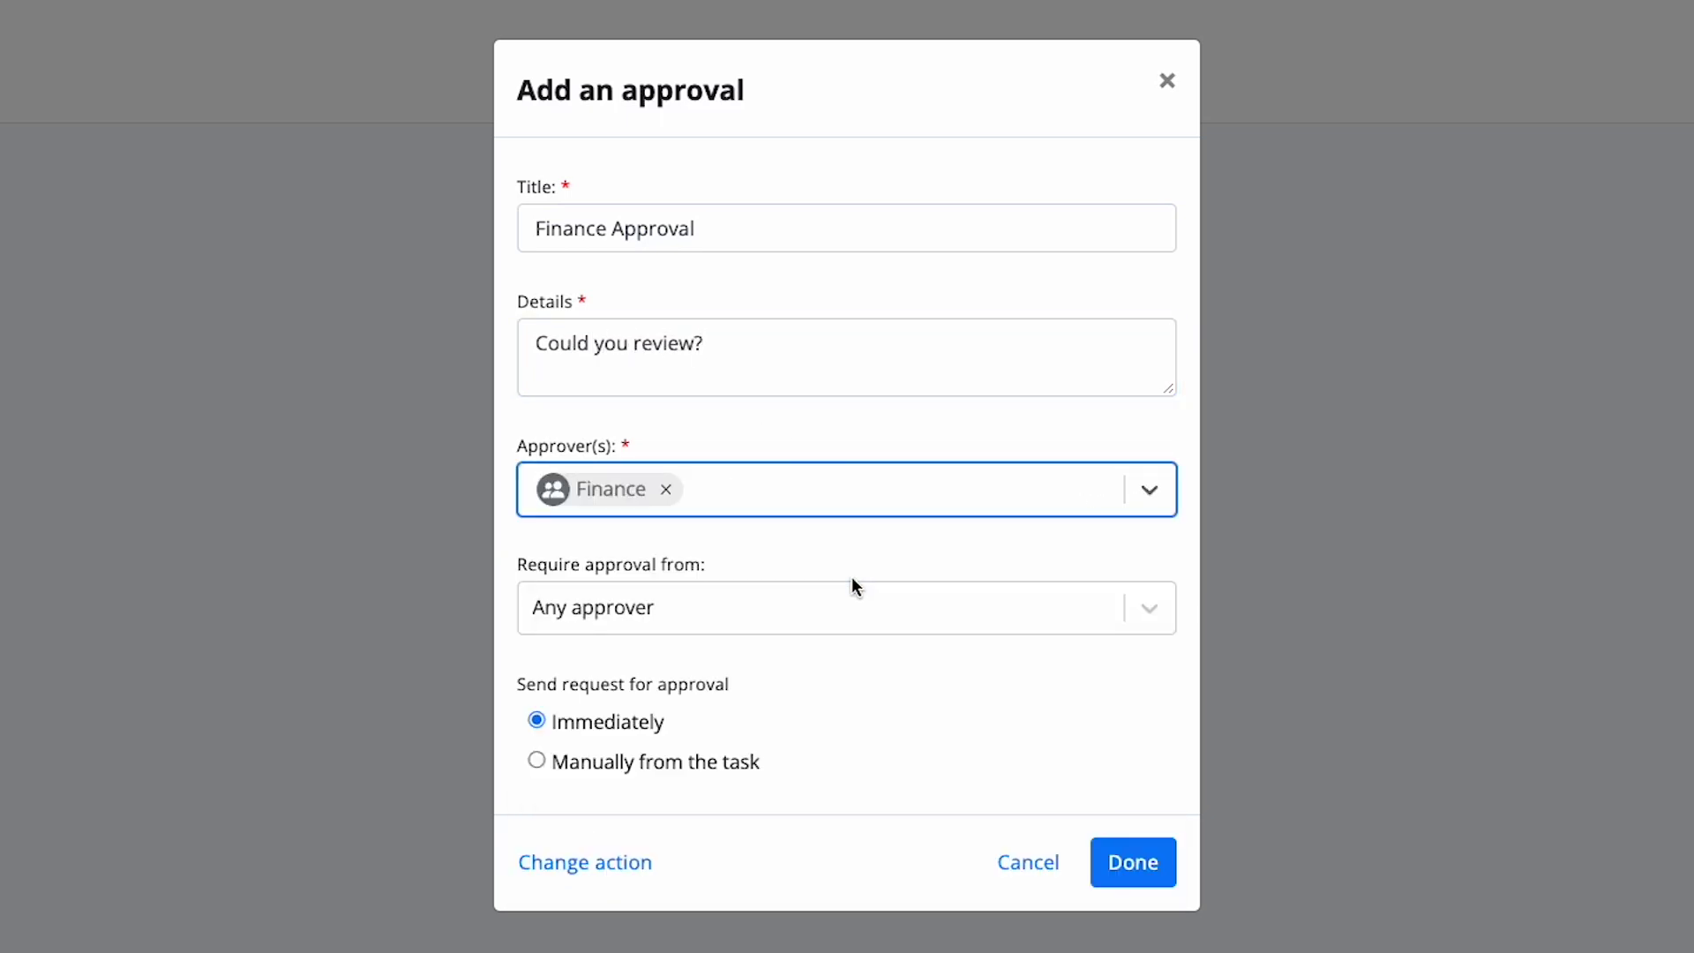
left_click(1139, 862)
left_click(847, 752)
left_click(943, 773)
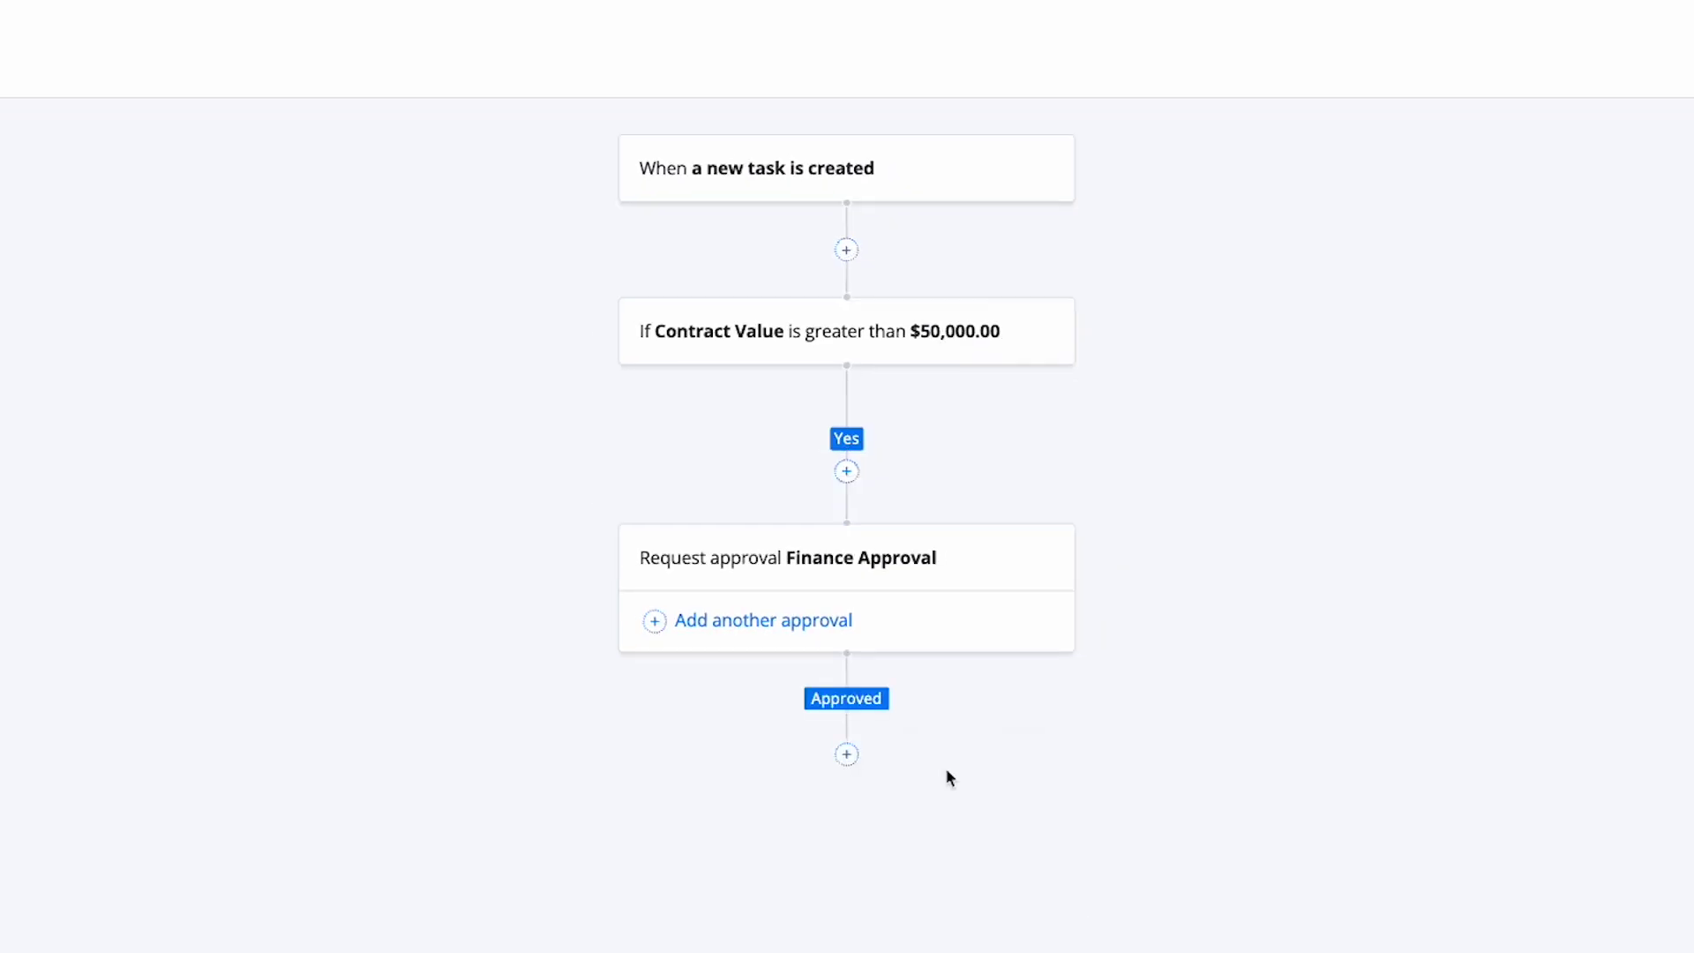
After Finance approves, add an Approval 'Legal Approval' assigned to the Legal group
left_click(725, 459)
type("Legal Approval")
key("Tab")
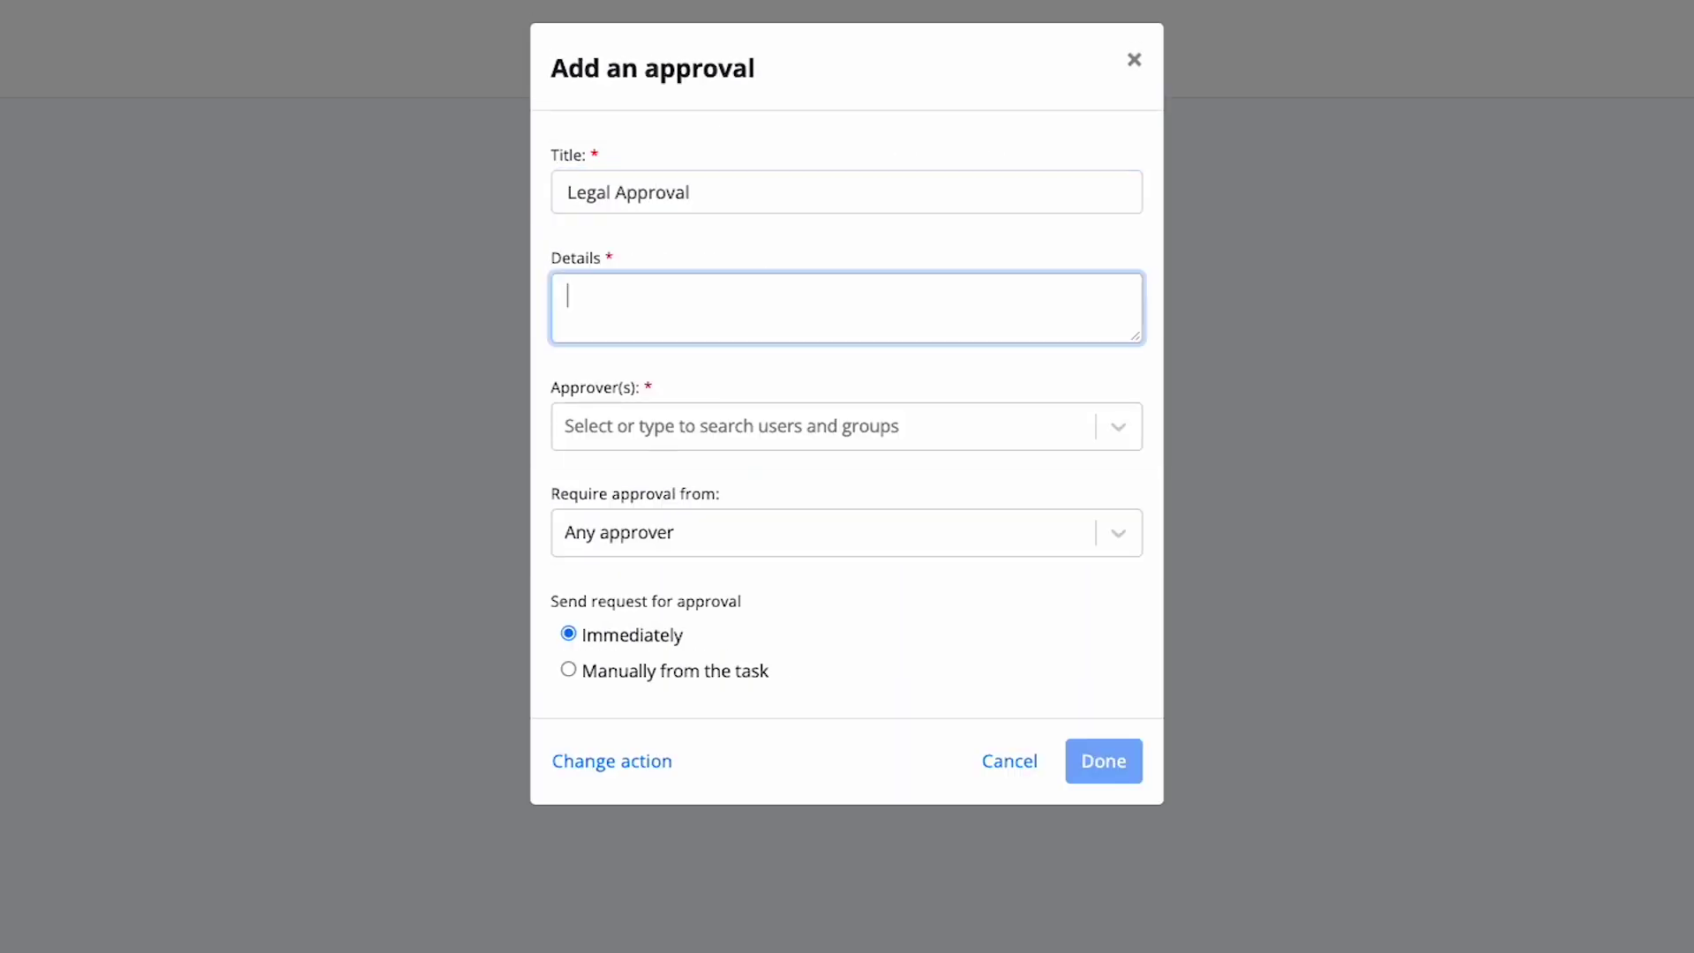
type("Please review.")
left_click(926, 427)
left_click(881, 601)
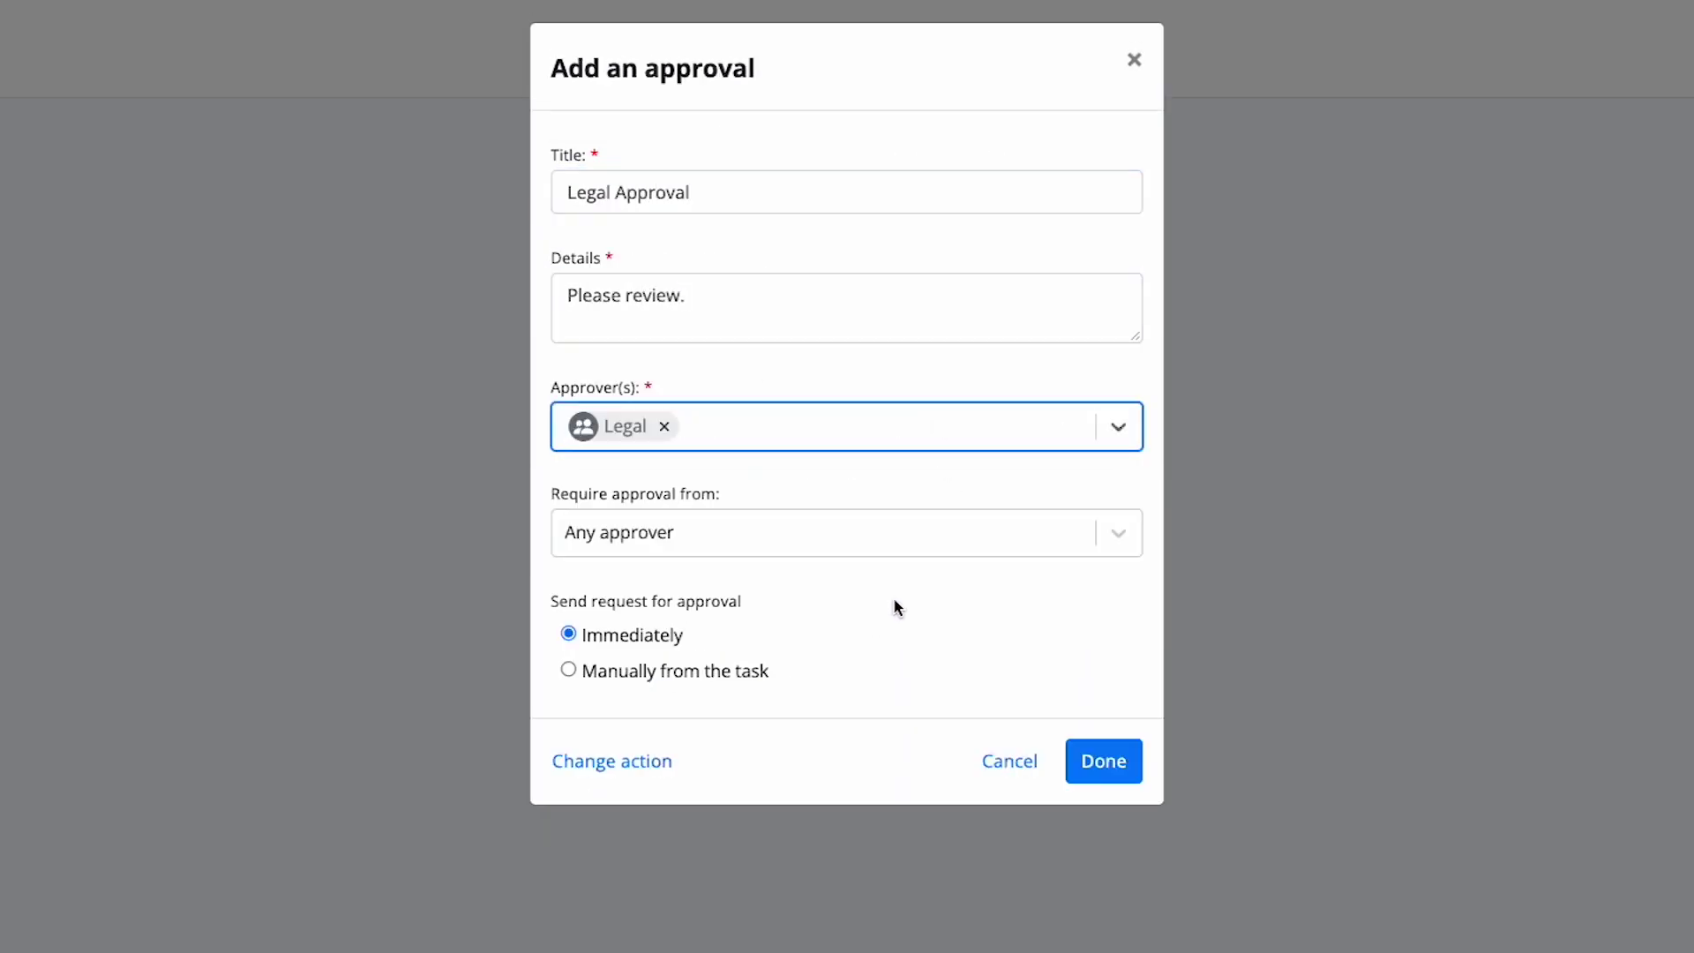
left_click(1113, 766)
Add a parallel 'Sales Approval' assigned to the Sales group alongside Legal Approval
left_click(789, 910)
type("Sales Approval")
key("Tab")
type("Does everything look good?")
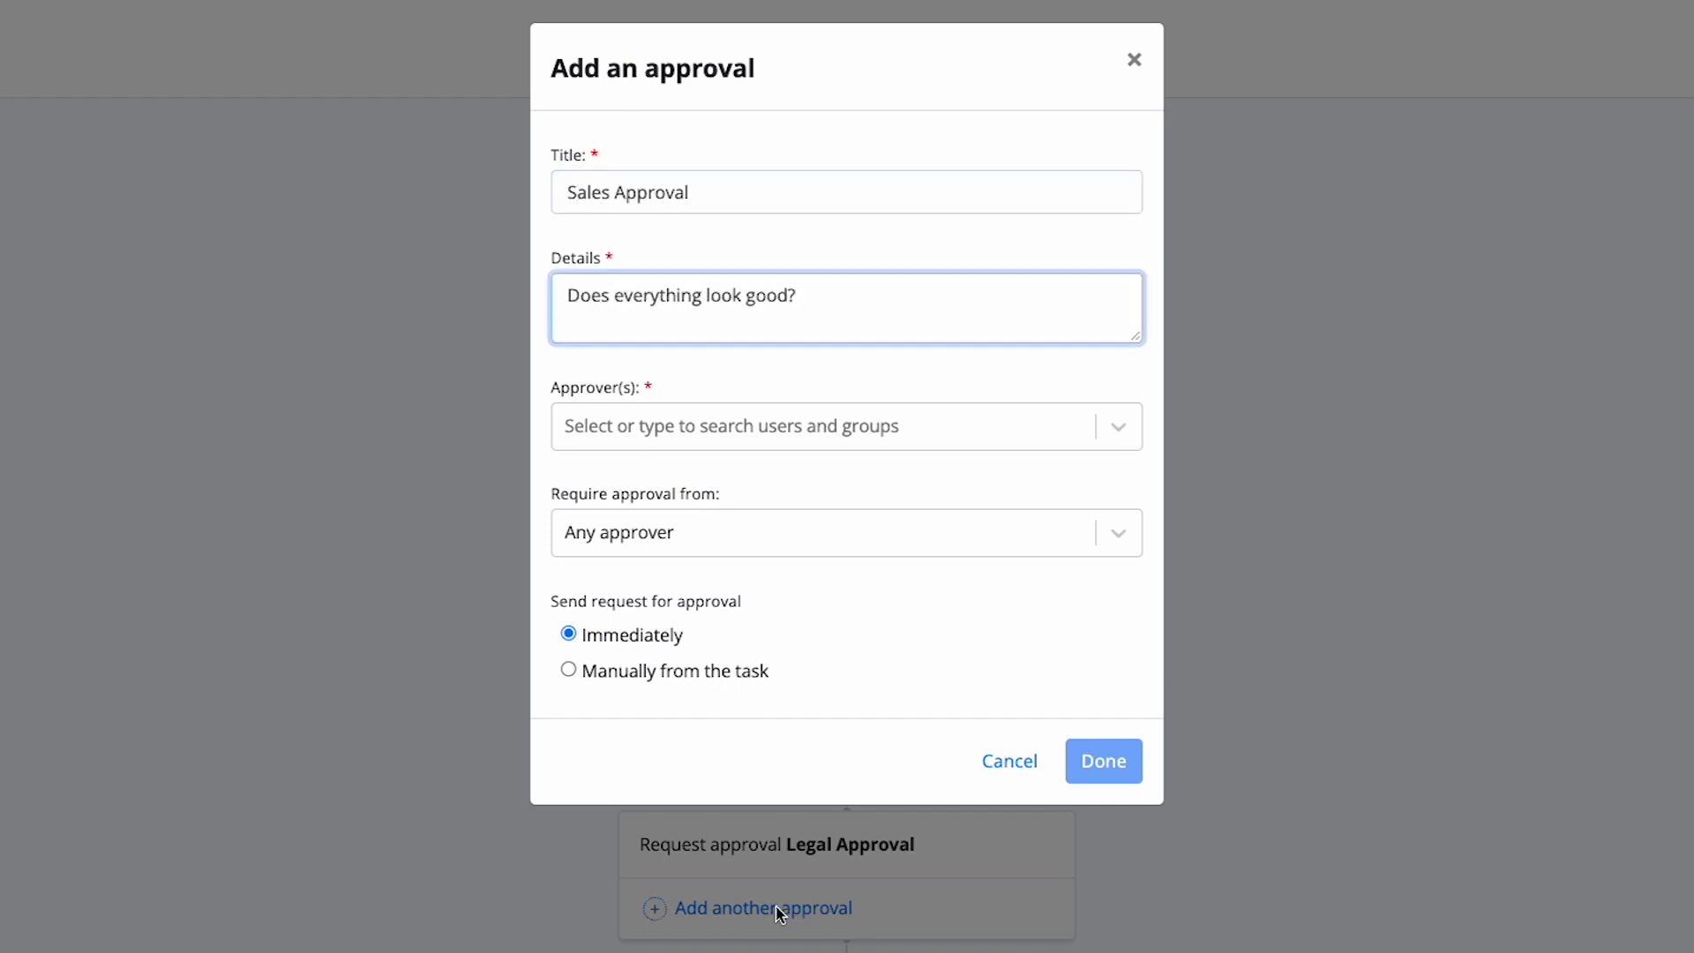
left_click(1118, 424)
left_click(777, 746)
left_click(1106, 762)
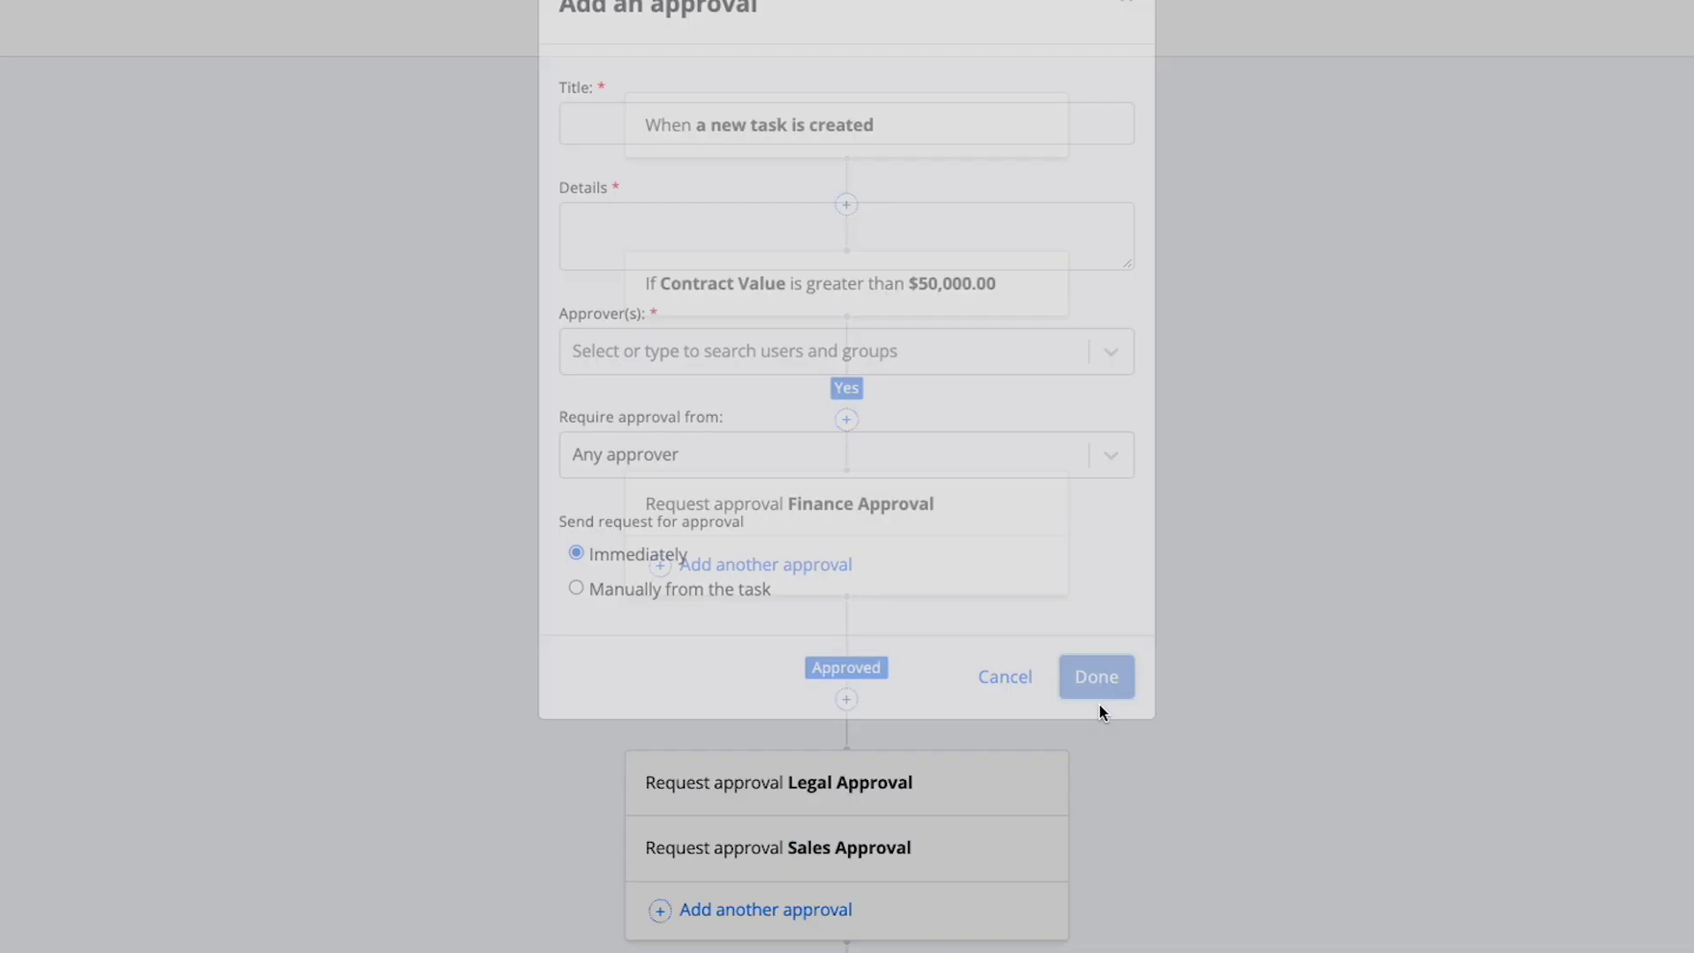
left_click(846, 335)
Add a No path on the condition and join it into the Legal Approval step
left_click(914, 383)
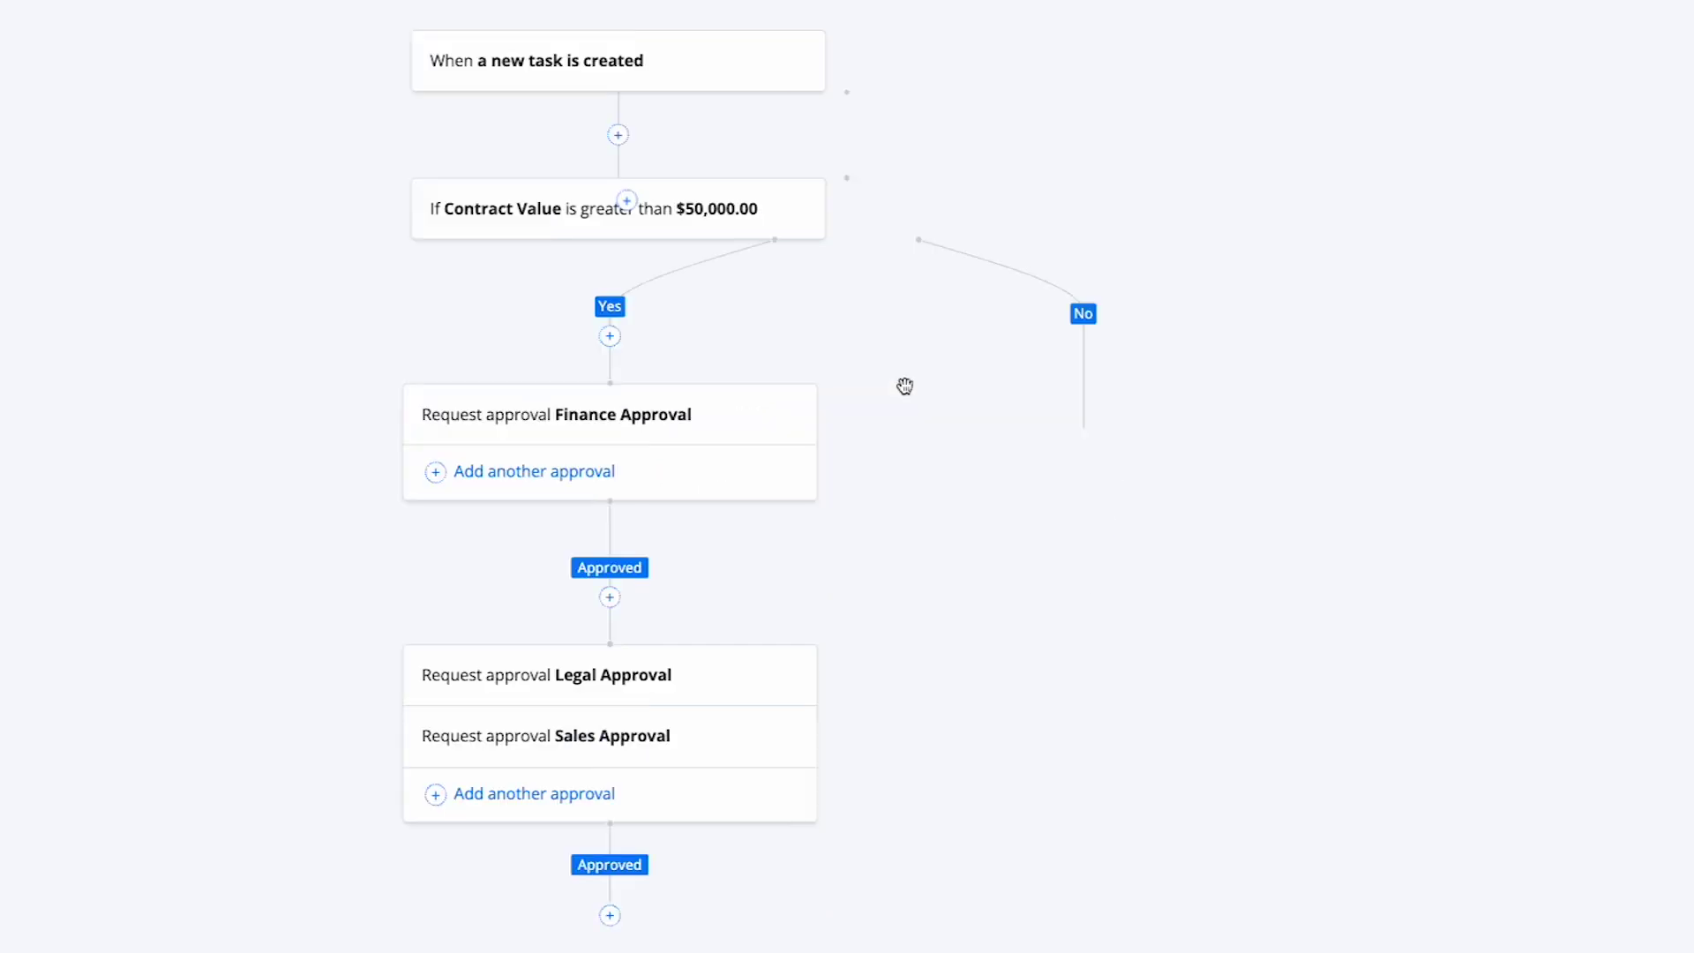
left_click(1083, 440)
left_click(1156, 586)
left_click(745, 673)
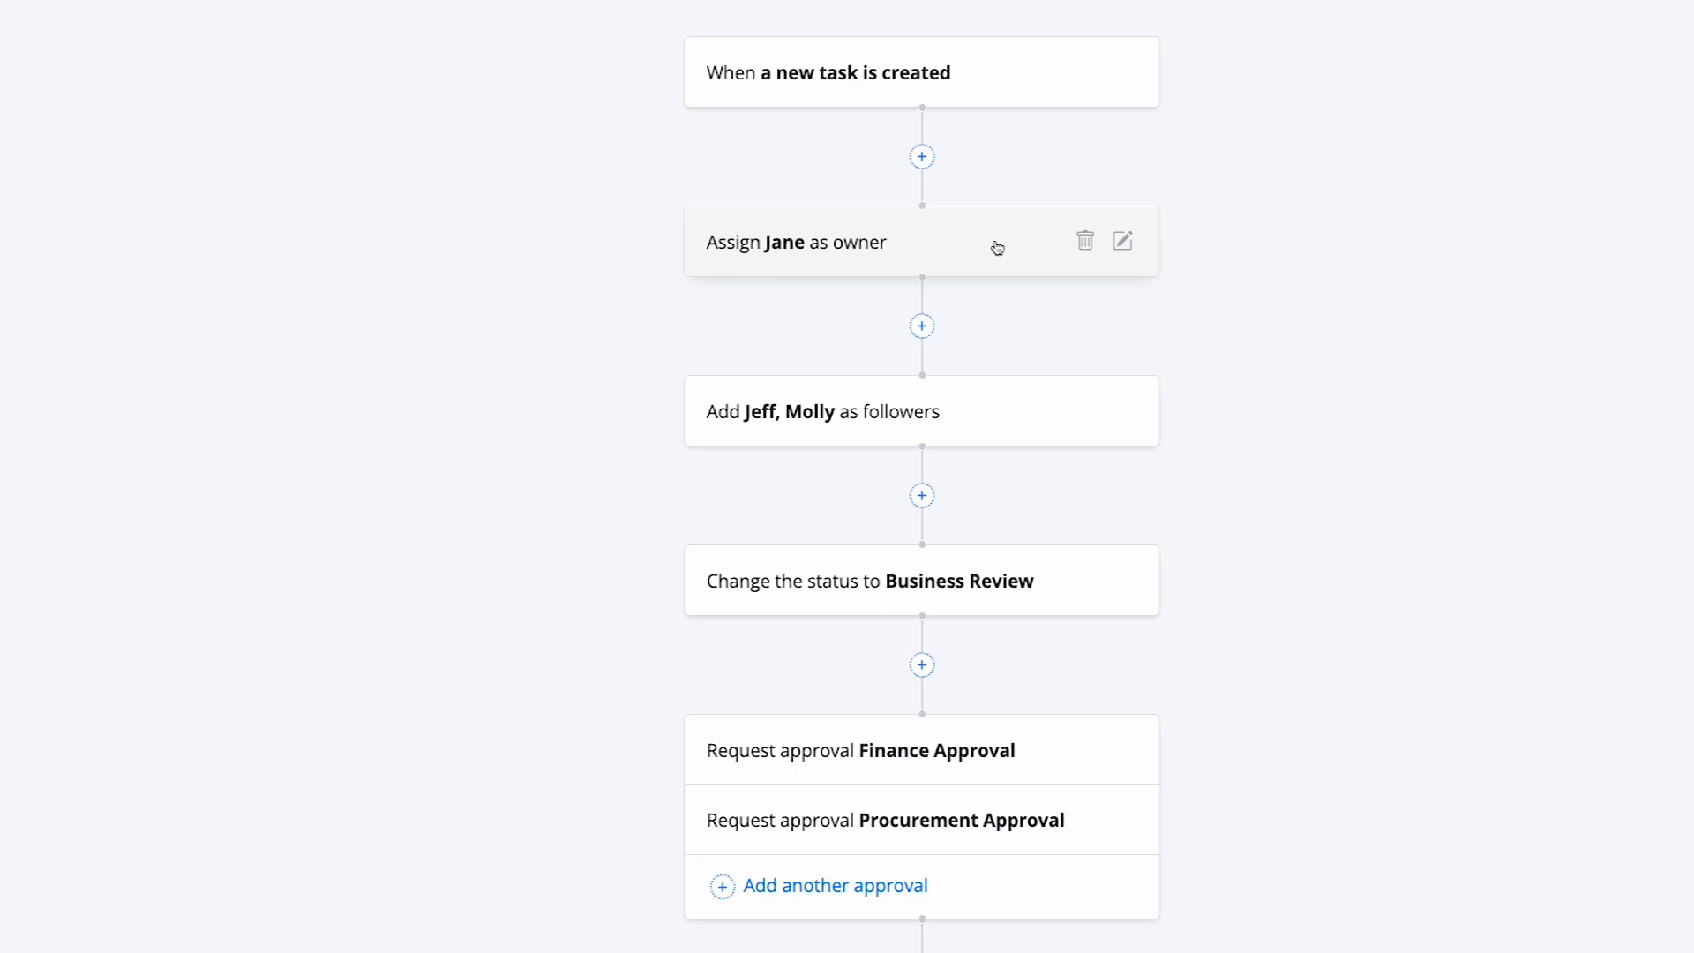
mouse_move(921, 412)
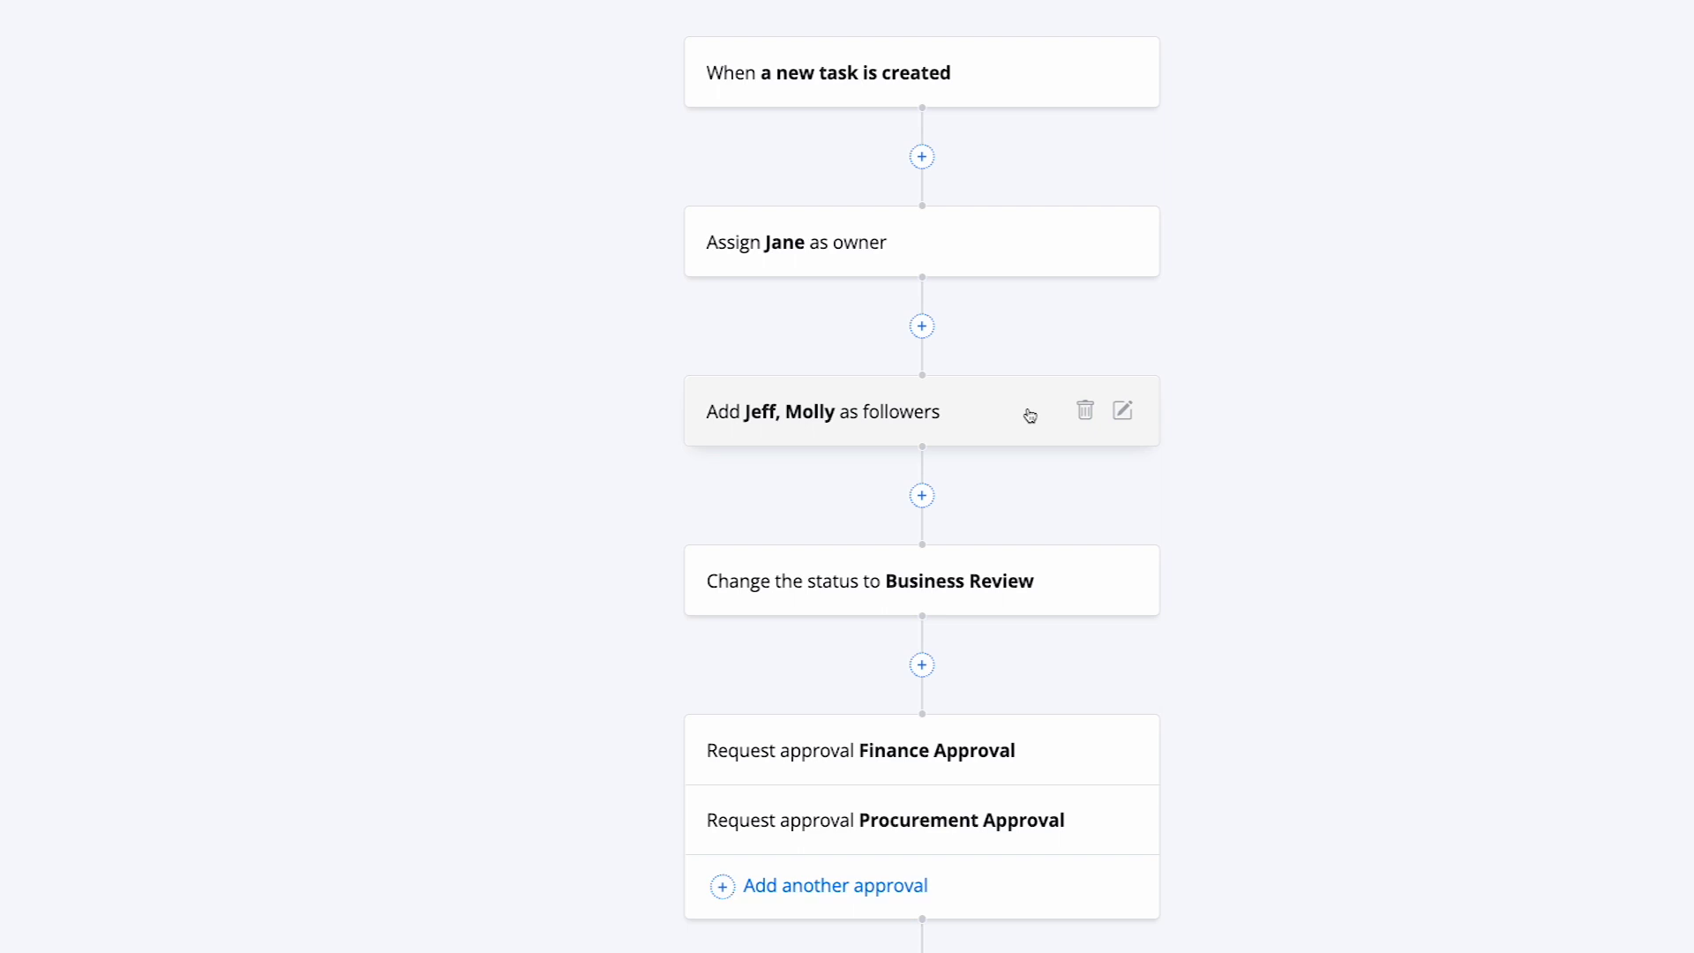
scroll(1030, 416, "down", 3)
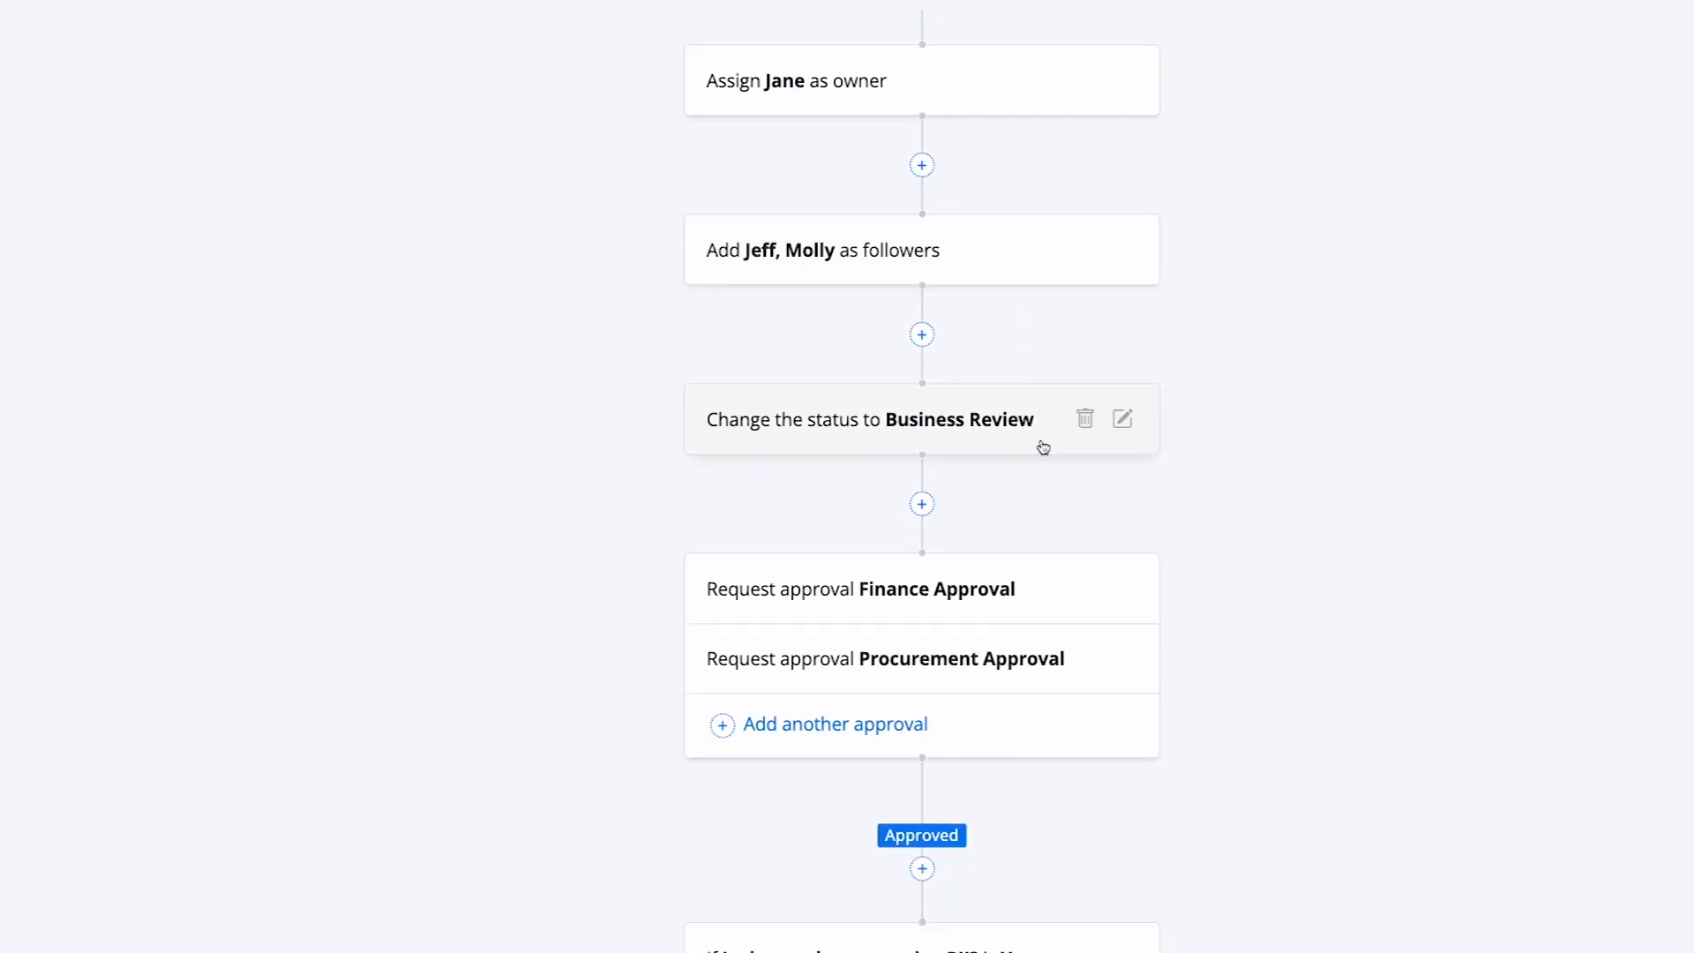
scroll(1043, 449, "down", 1)
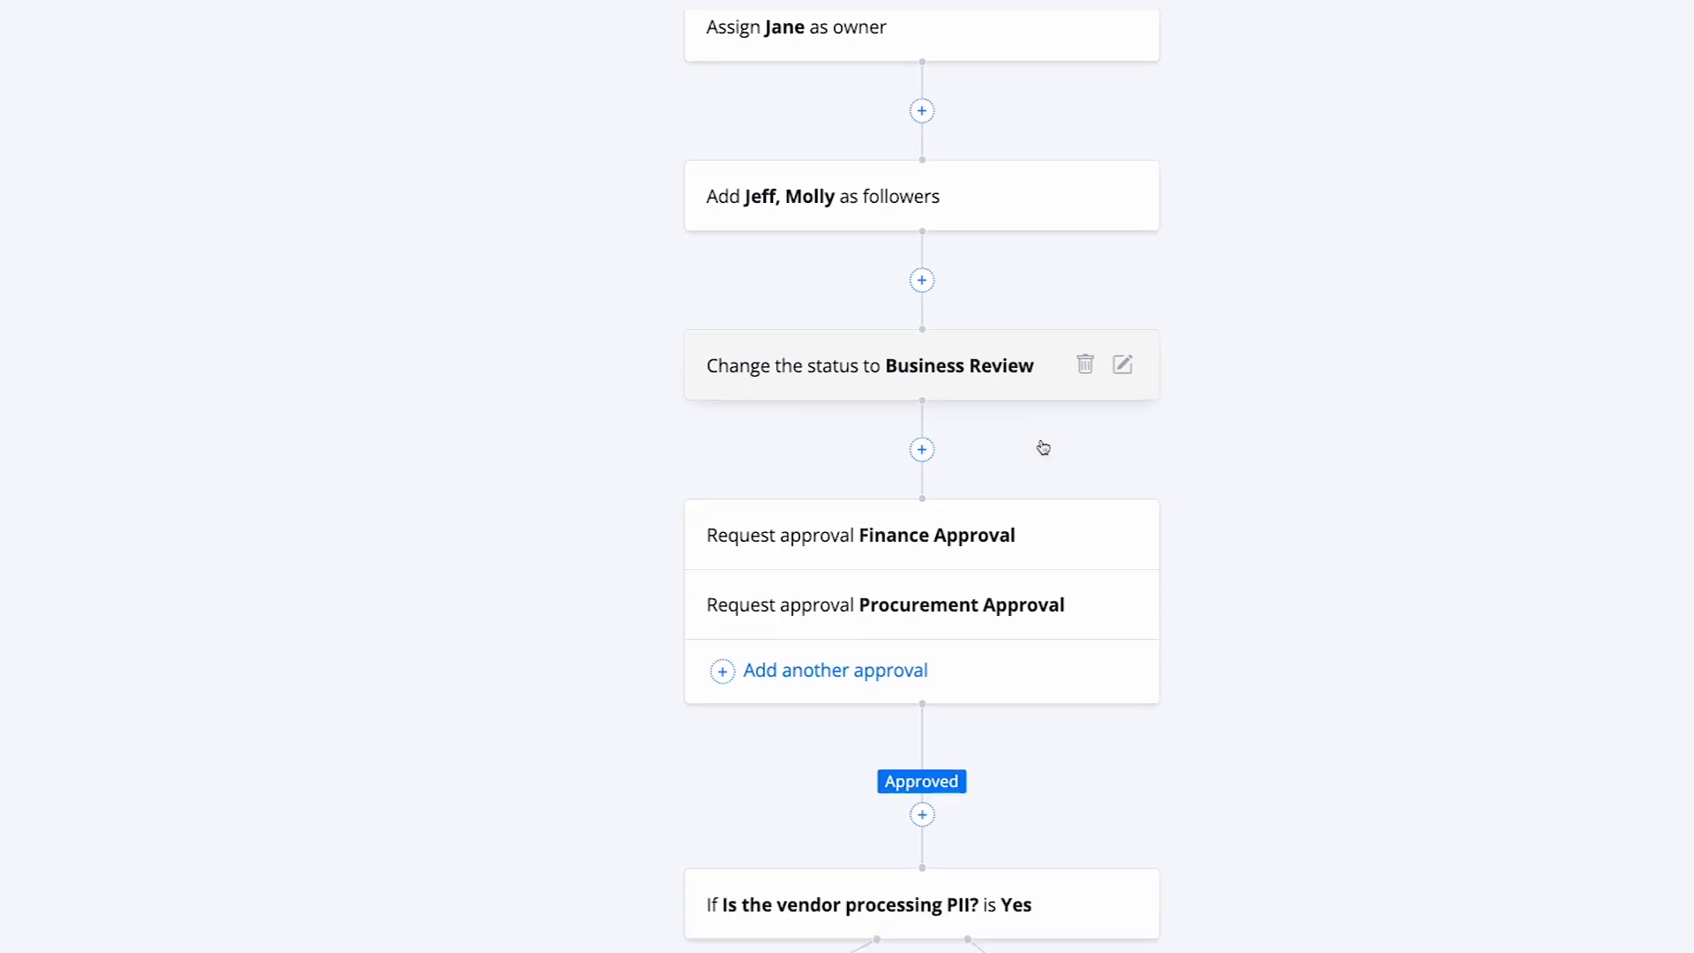
scroll(1043, 449, "down", 2)
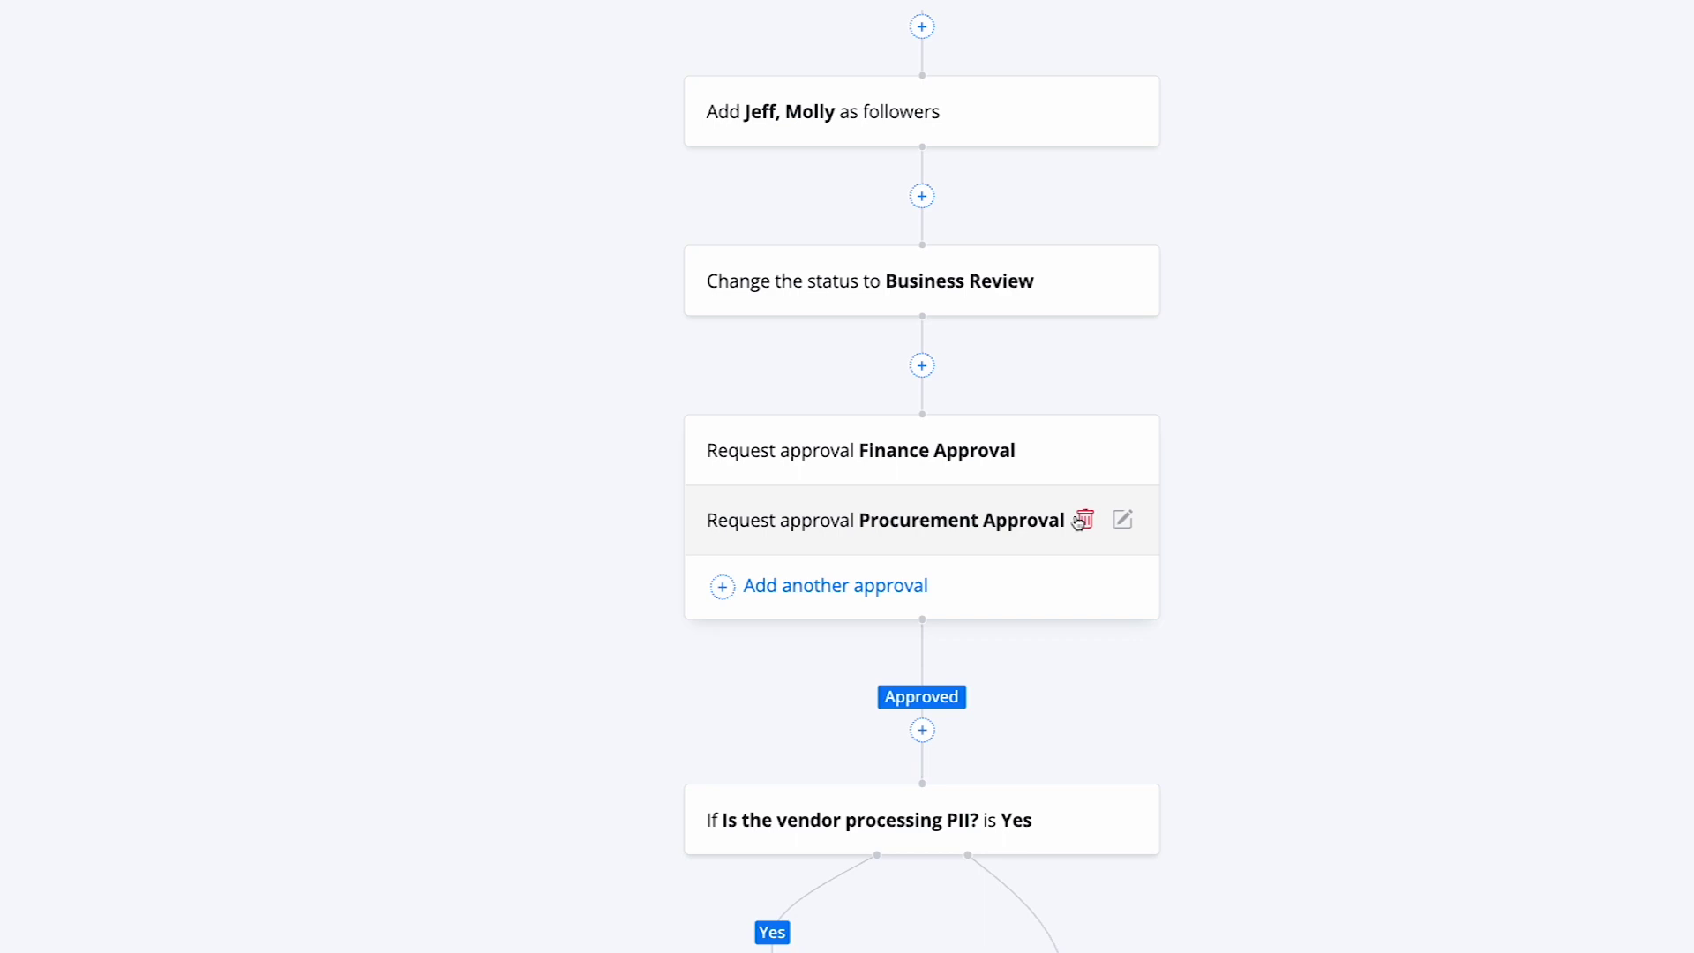
scroll(1082, 521, "down", 3)
scroll(1074, 526, "down", 5)
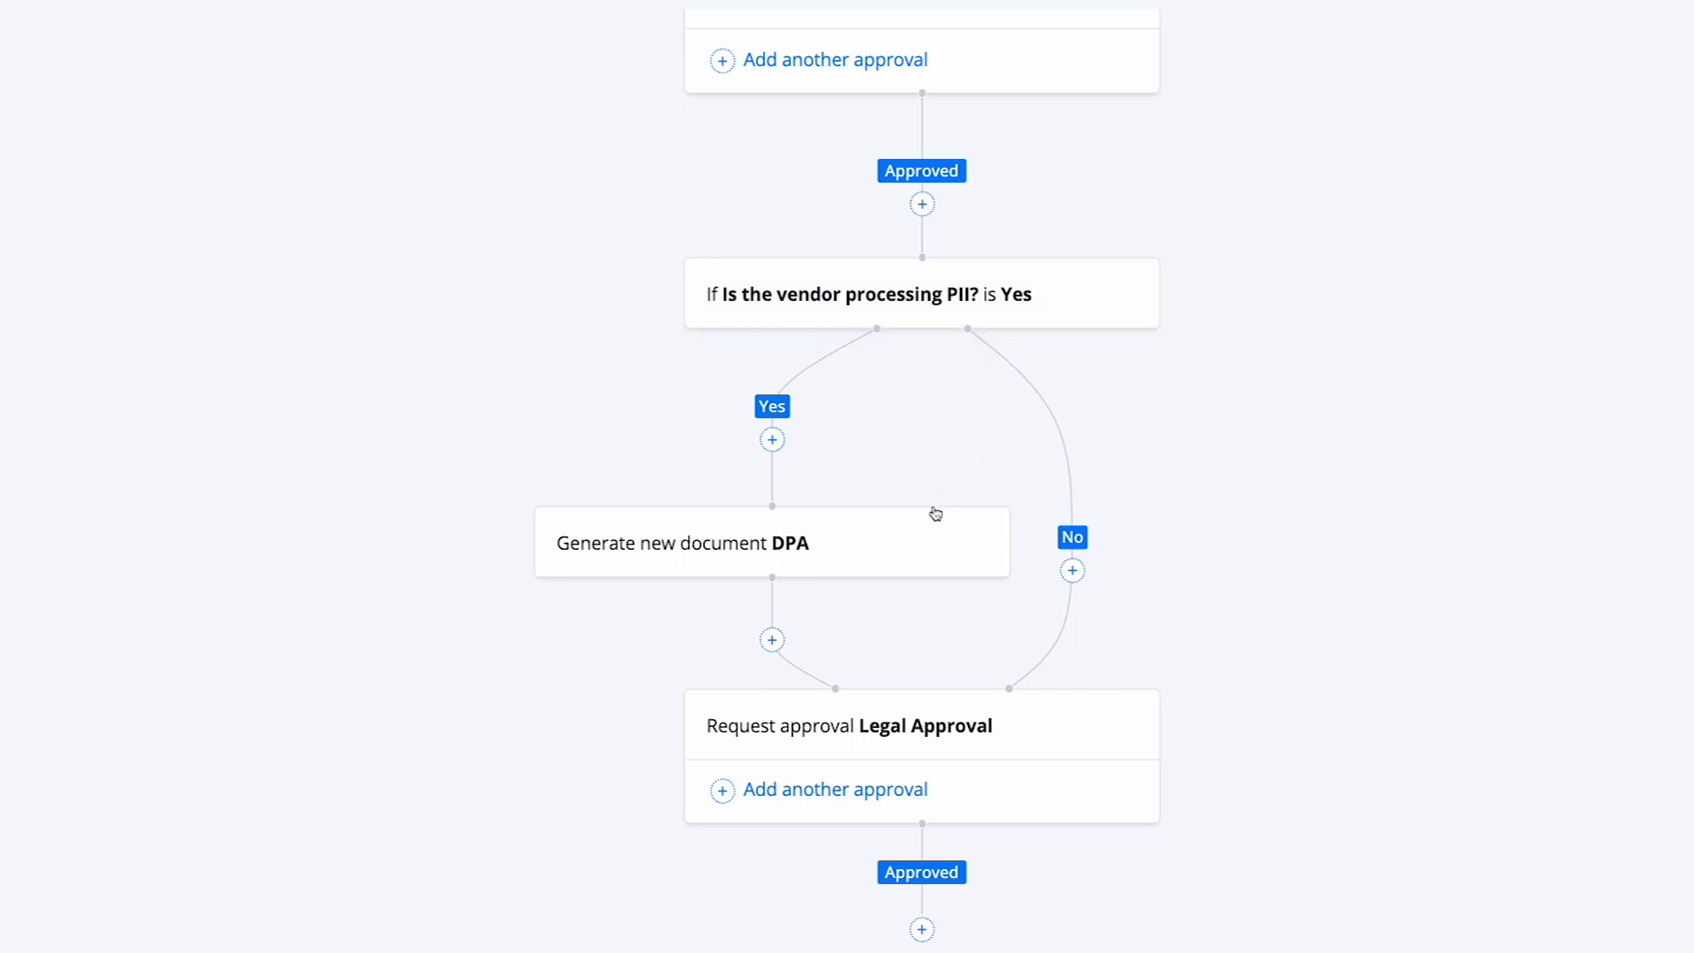
mouse_move(772, 541)
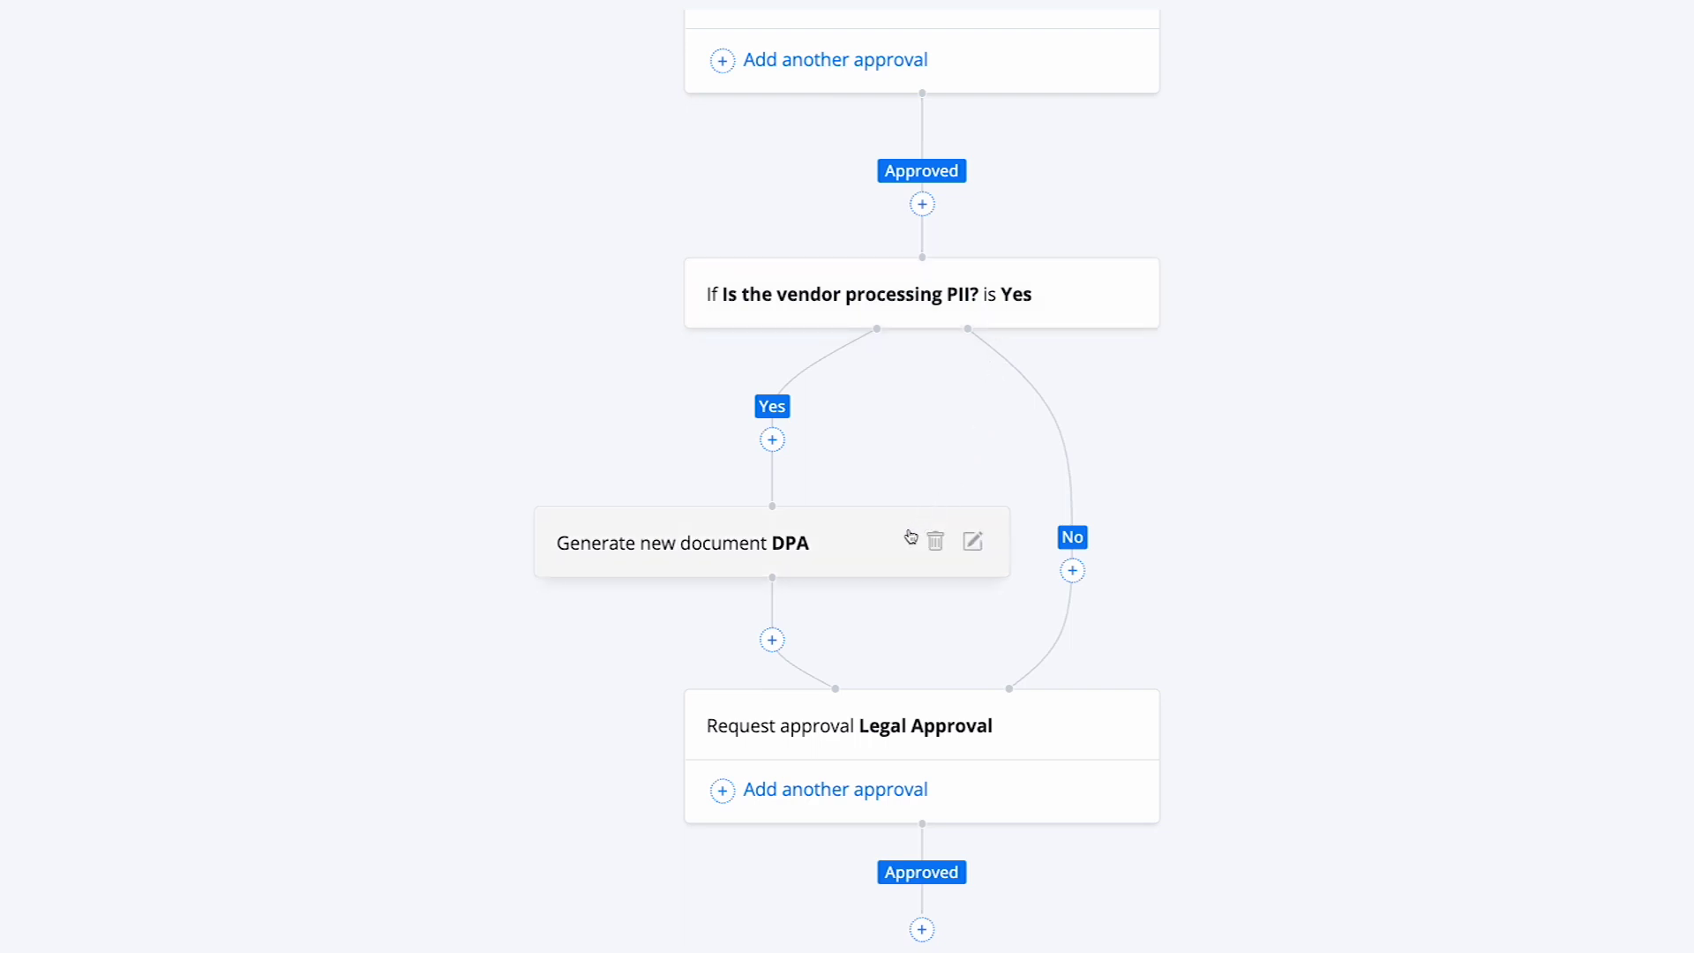
scroll(912, 537, "down", 1)
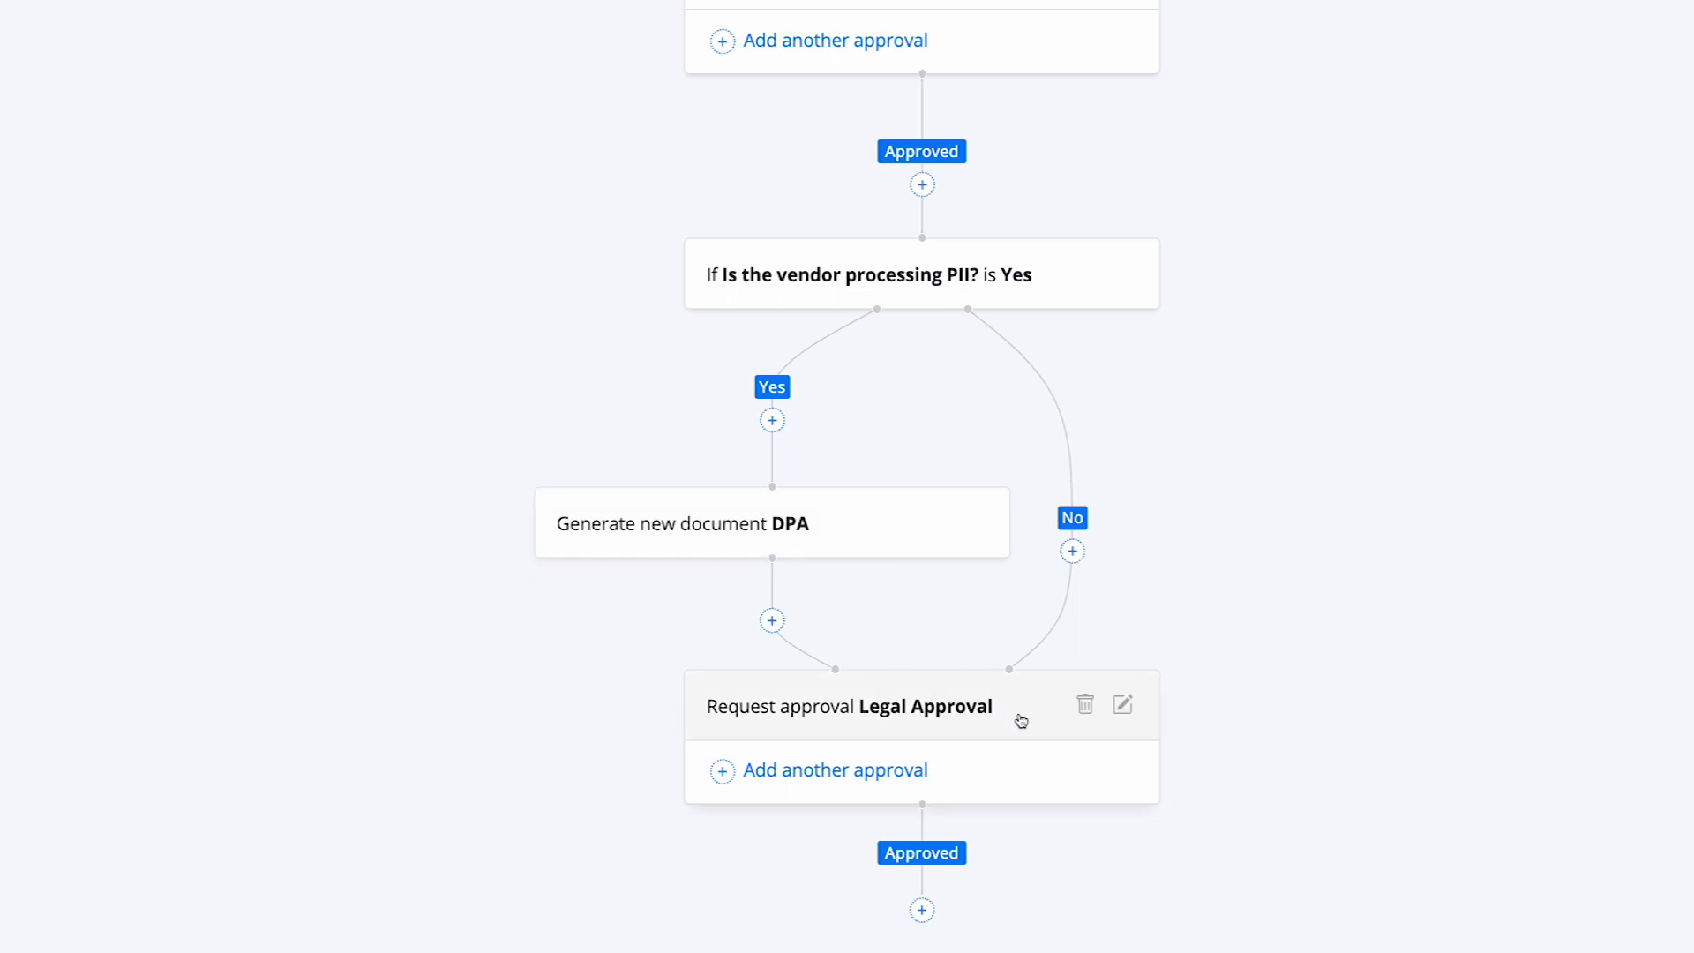